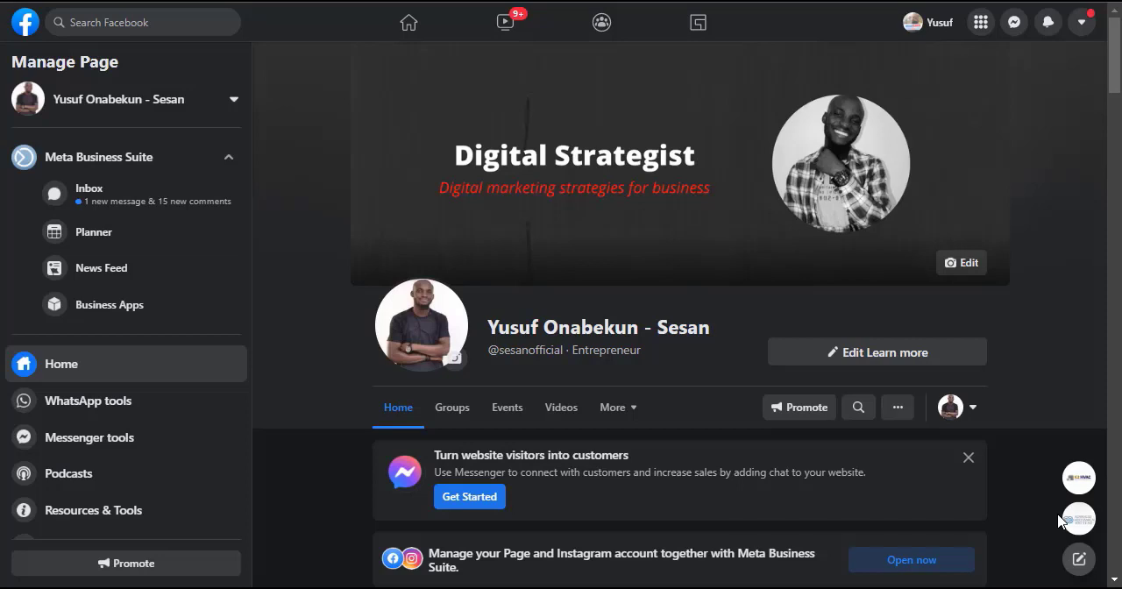
# Step: Close the two floating chat bubbles on the Facebook Page
pyautogui.moveTo(1089, 489)
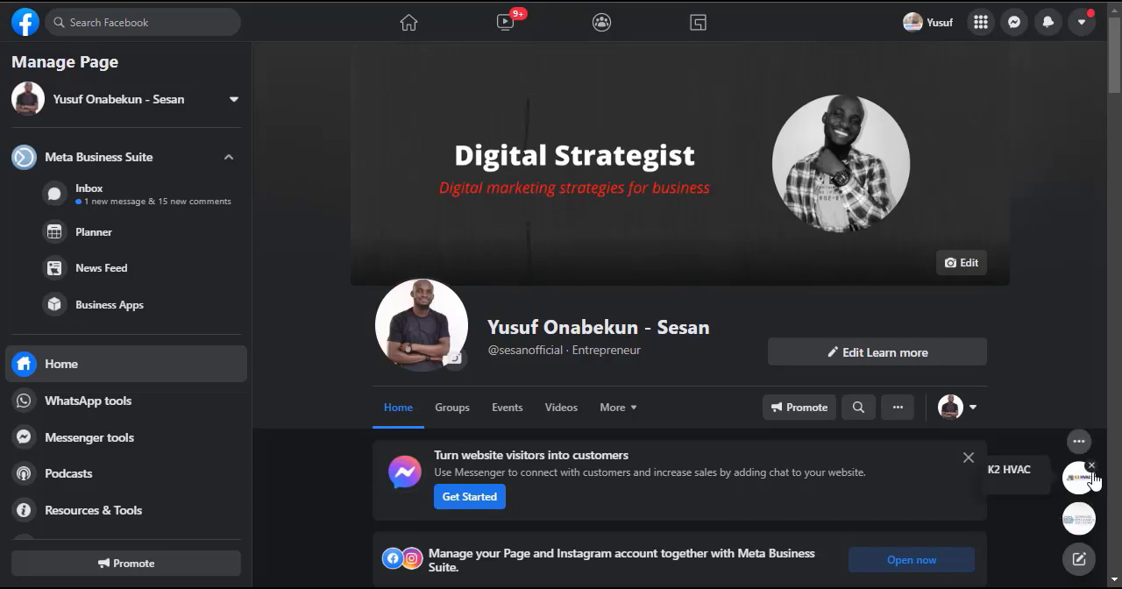
pyautogui.click(1091, 467)
pyautogui.click(1091, 507)
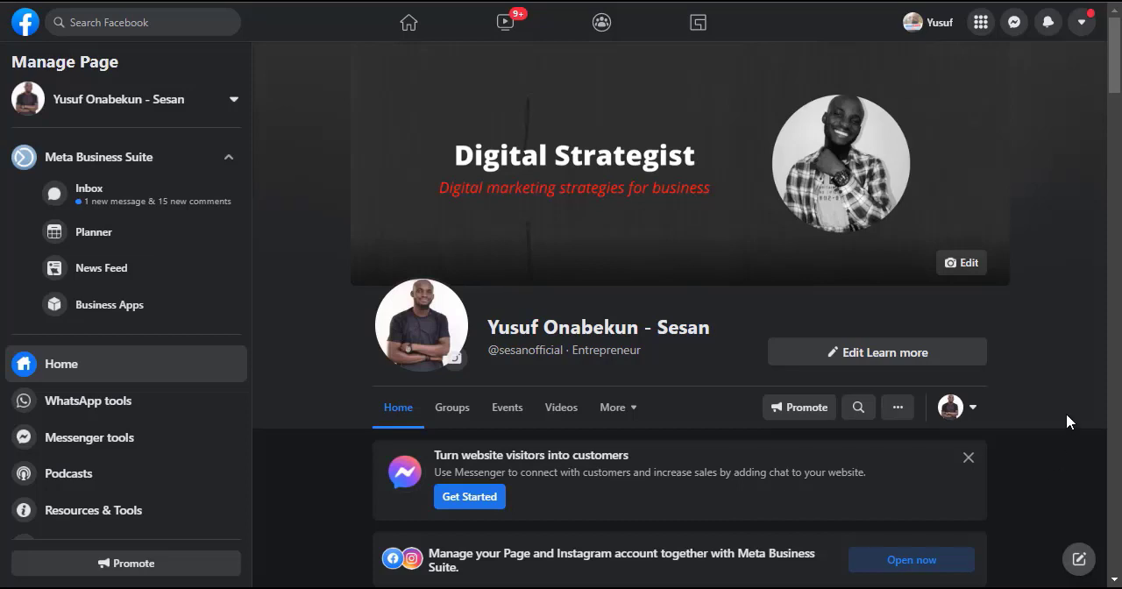
# Step: Look over the Facebook Page and the posts on the Instagram profile connected to it
pyautogui.scroll(-8, 1066, 422)
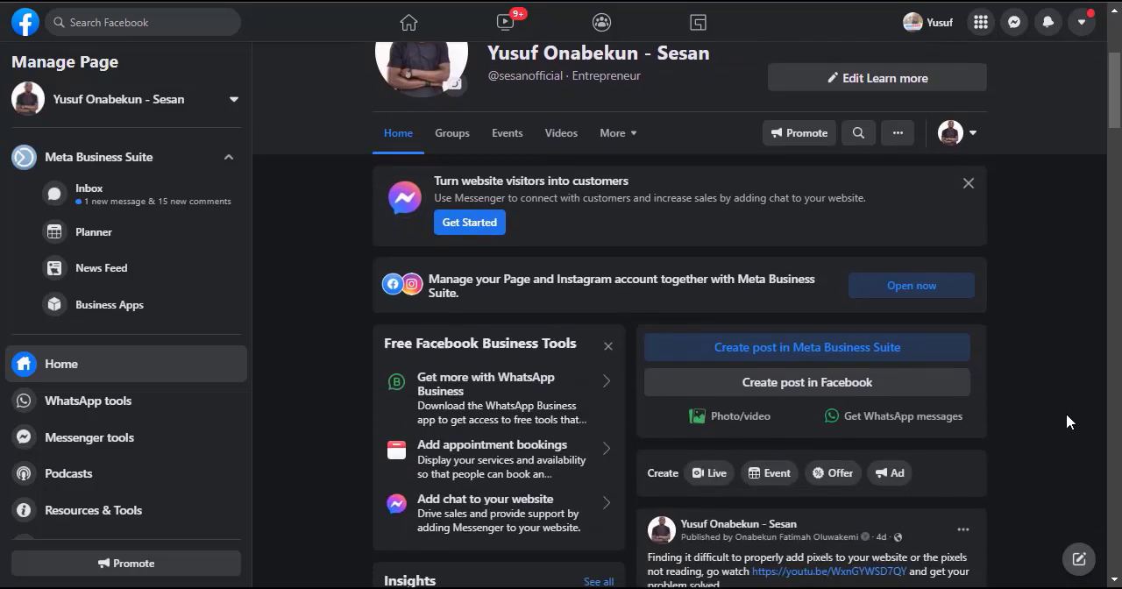
pyautogui.scroll(10, 1065, 421)
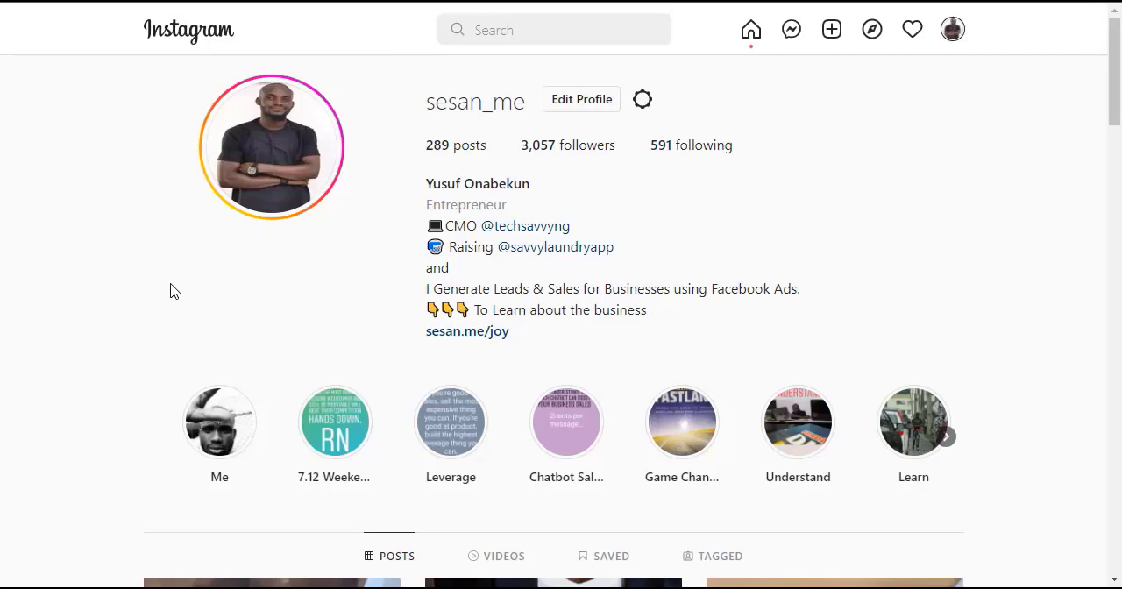
pyautogui.scroll(-5, 170, 291)
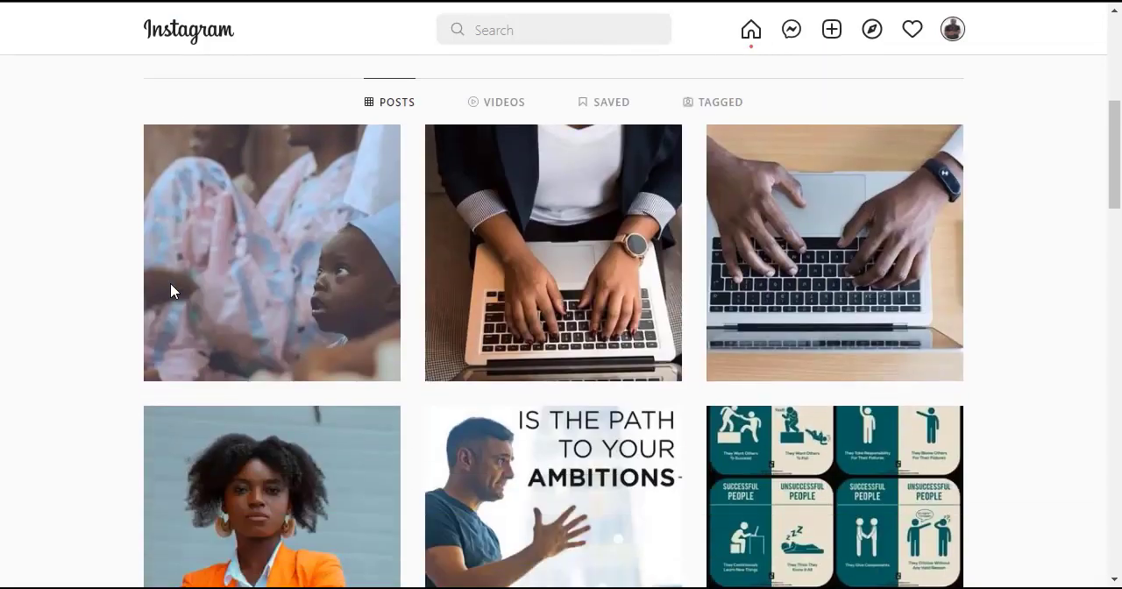
pyautogui.scroll(1, 170, 291)
pyautogui.scroll(-6, 170, 291)
pyautogui.scroll(-5, 171, 283)
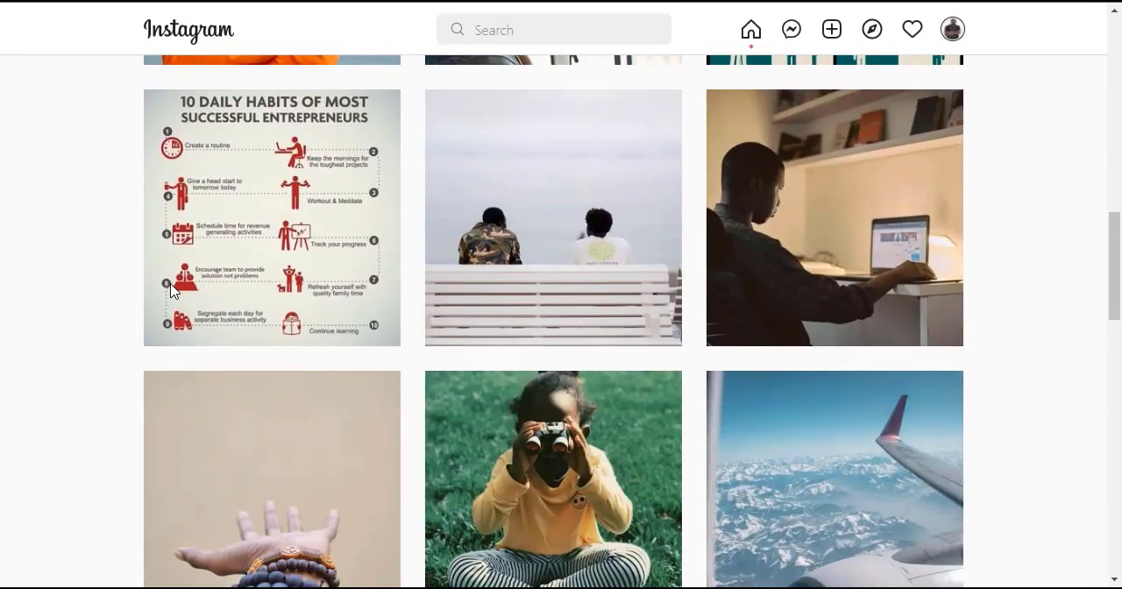
pyautogui.scroll(5, 170, 283)
pyautogui.scroll(8, 170, 283)
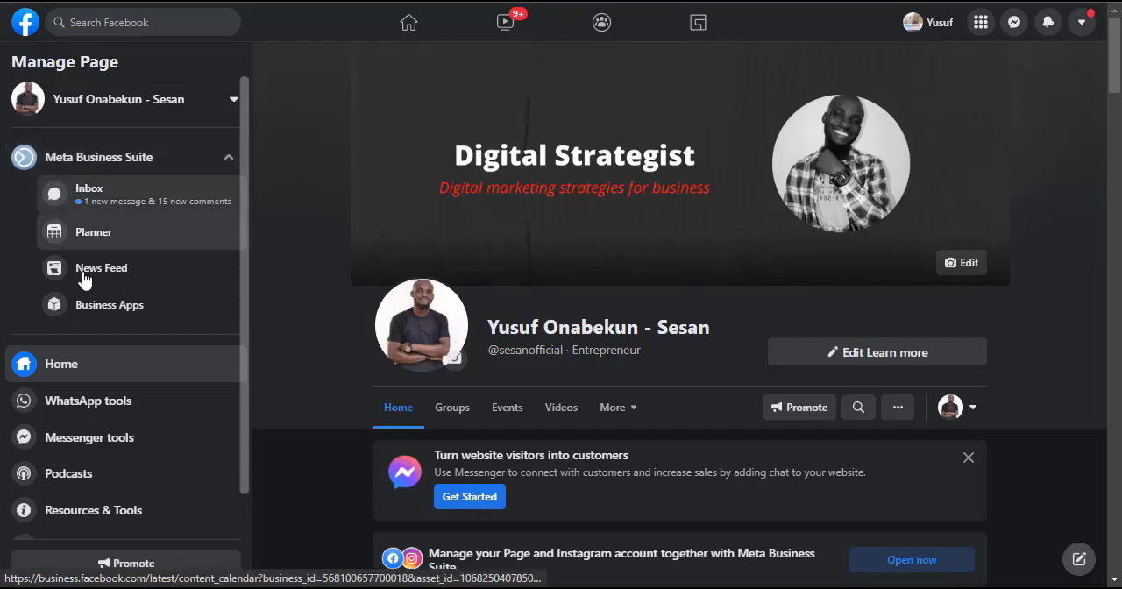
# Step: Look through the Page's management options and open Meta Business Suite
pyautogui.scroll(-2, 96, 407)
pyautogui.scroll(-1, 98, 414)
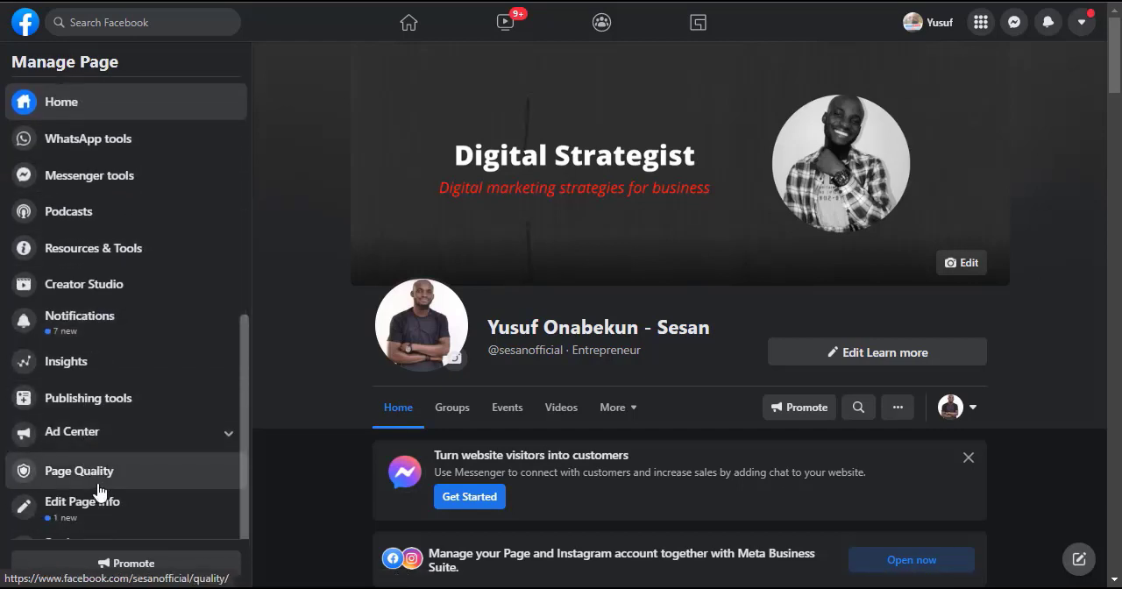
pyautogui.scroll(3, 96, 456)
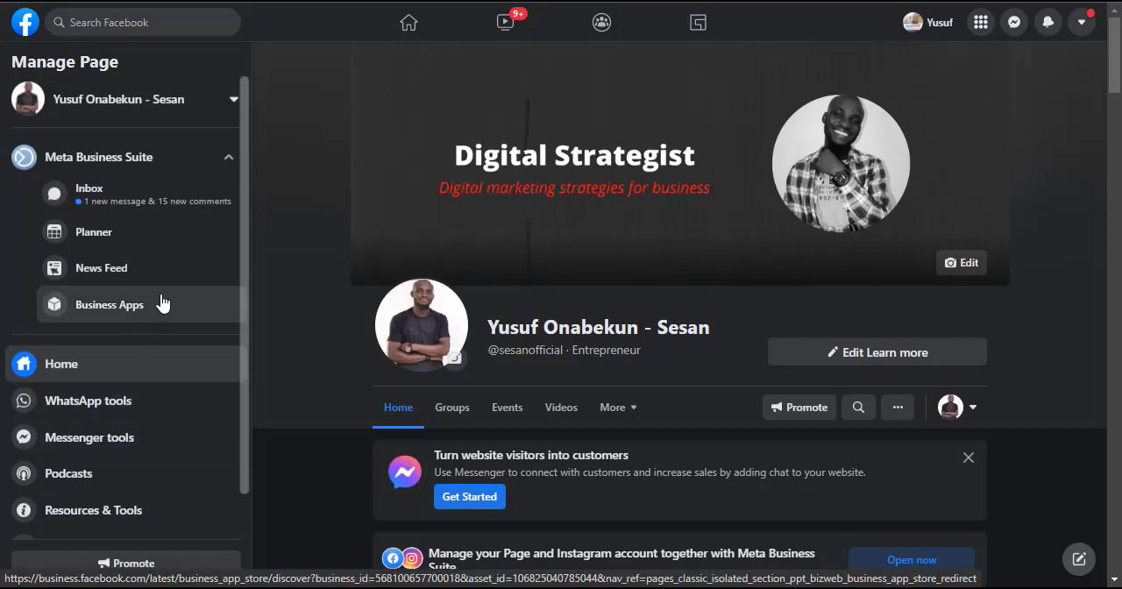
pyautogui.click(110, 165)
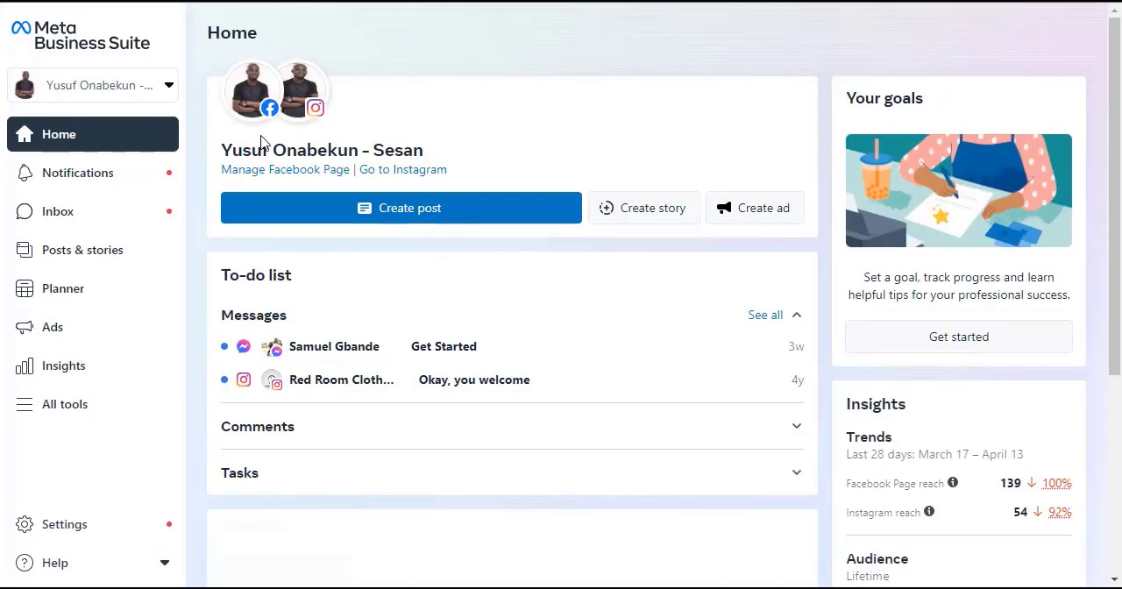
# Step: Examine the connected Facebook and Instagram accounts, the to-do list and the reach insights on the Business Suite home page
pyautogui.moveTo(257, 107)
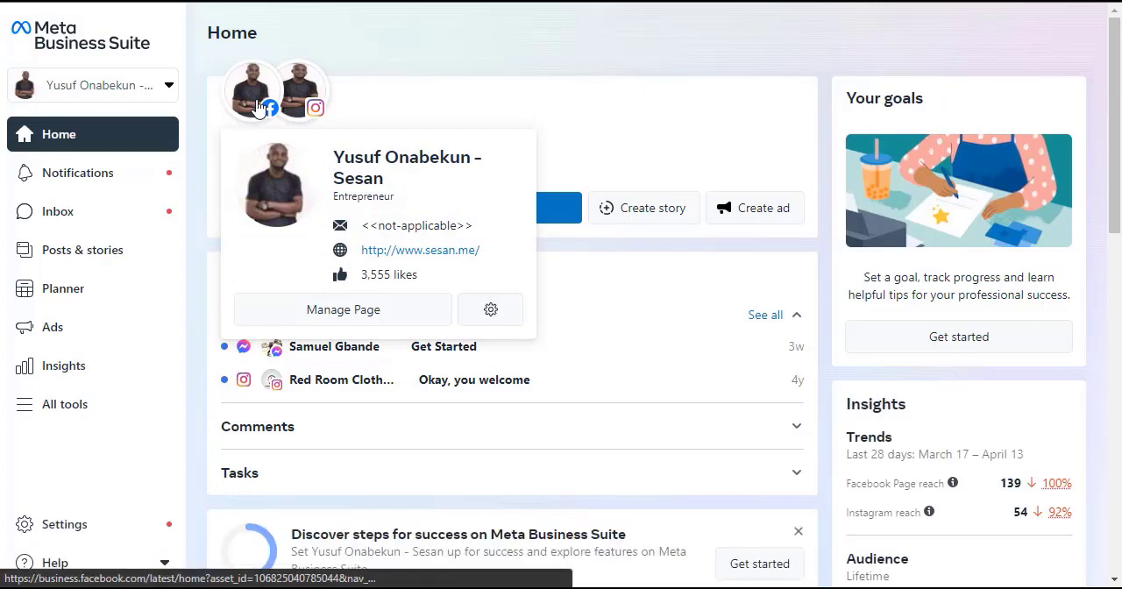
pyautogui.moveTo(302, 104)
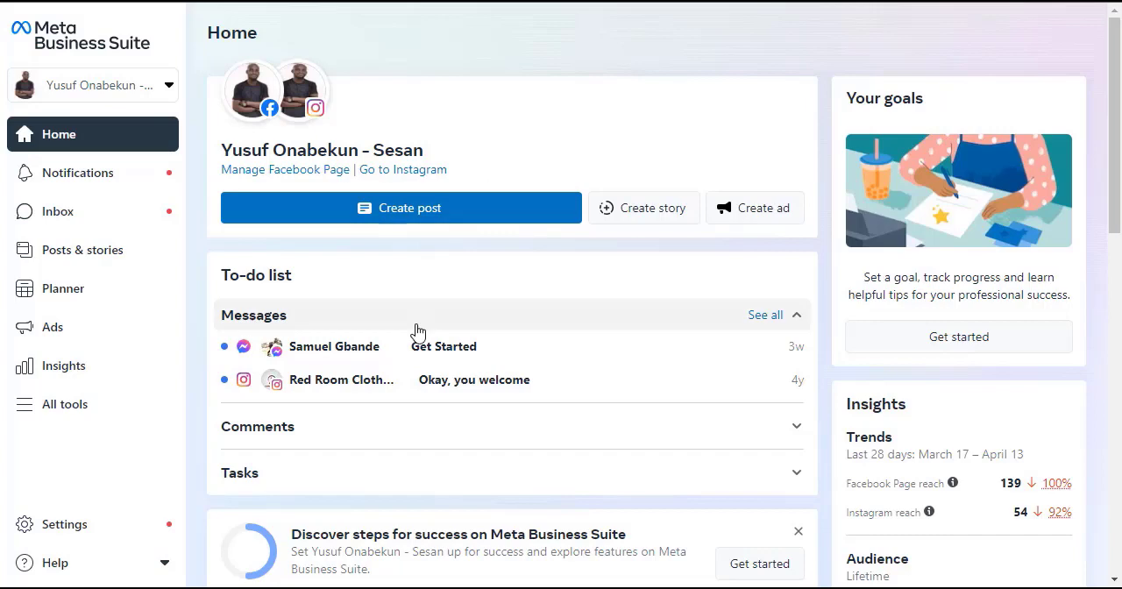
pyautogui.scroll(-2, 418, 329)
pyautogui.scroll(-1, 418, 329)
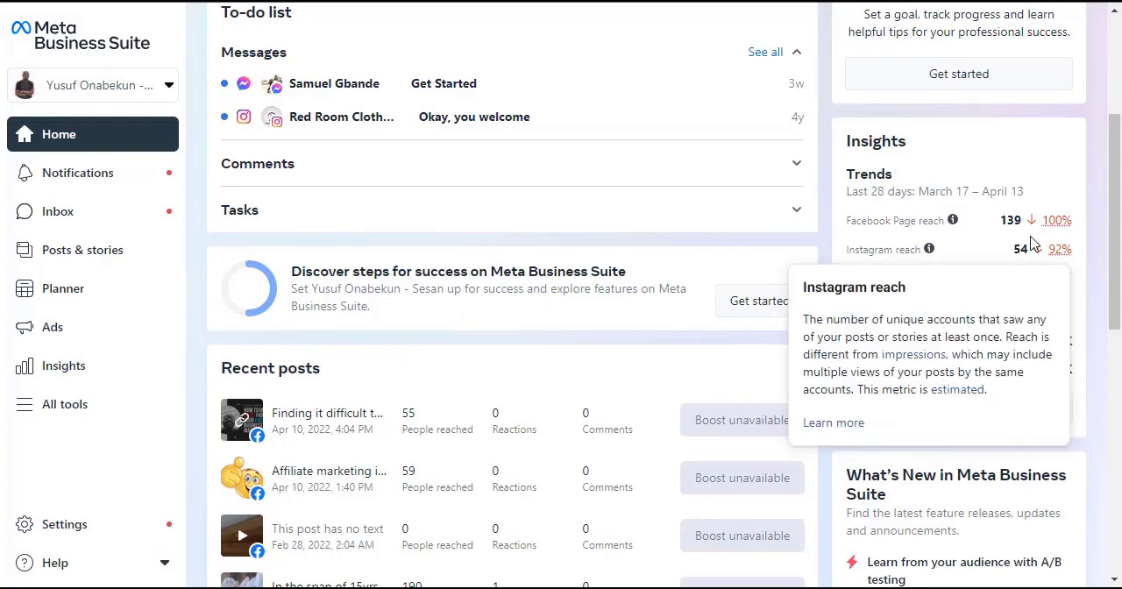
pyautogui.moveTo(1047, 228)
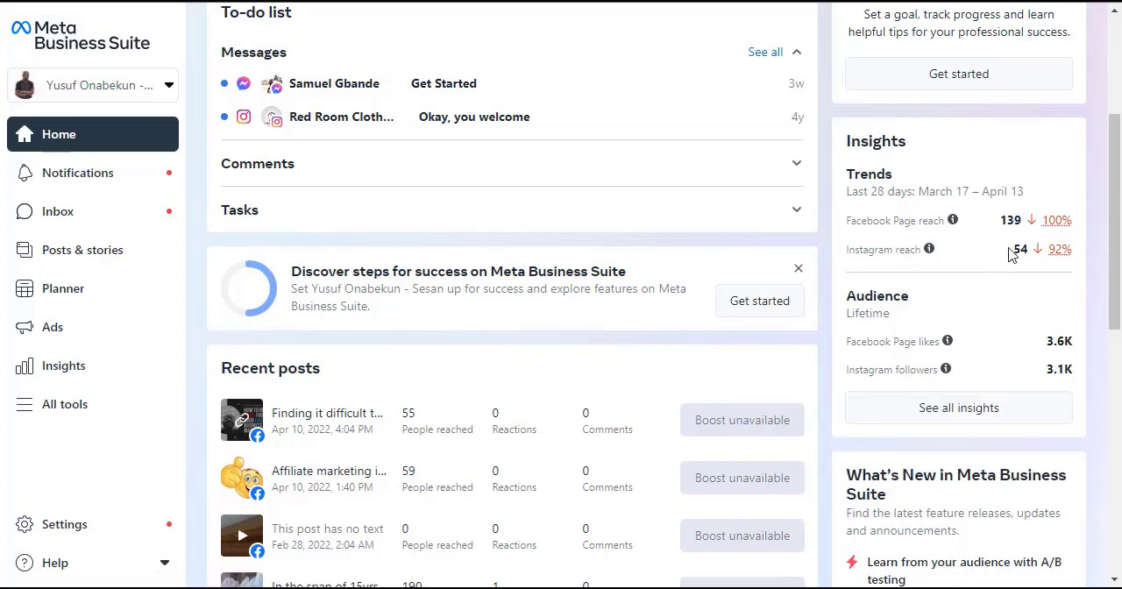
pyautogui.scroll(3, 1014, 241)
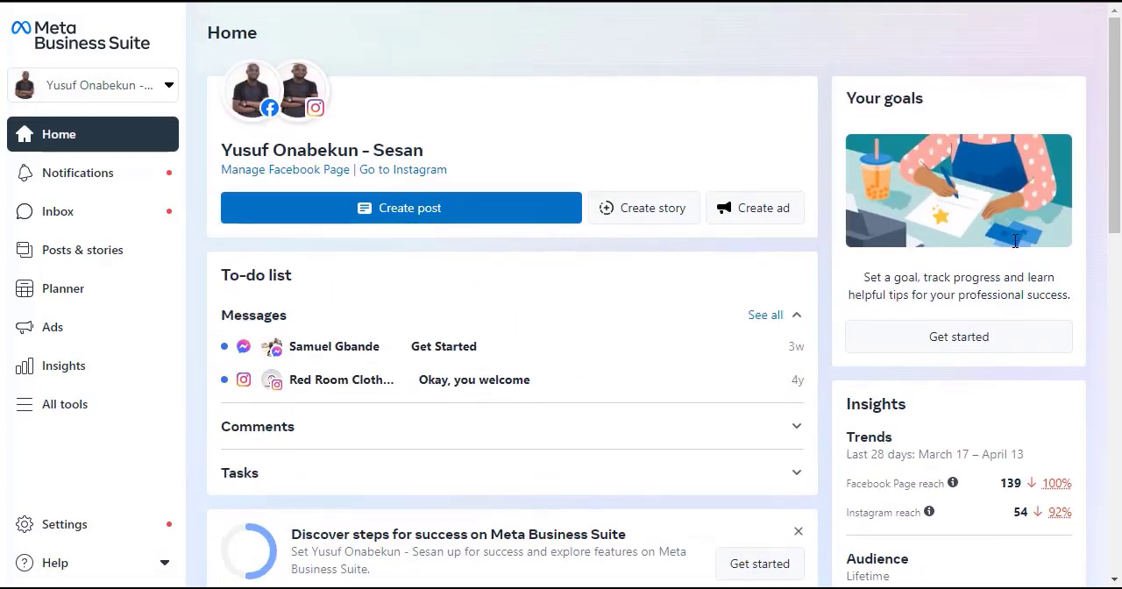
pyautogui.click(731, 188)
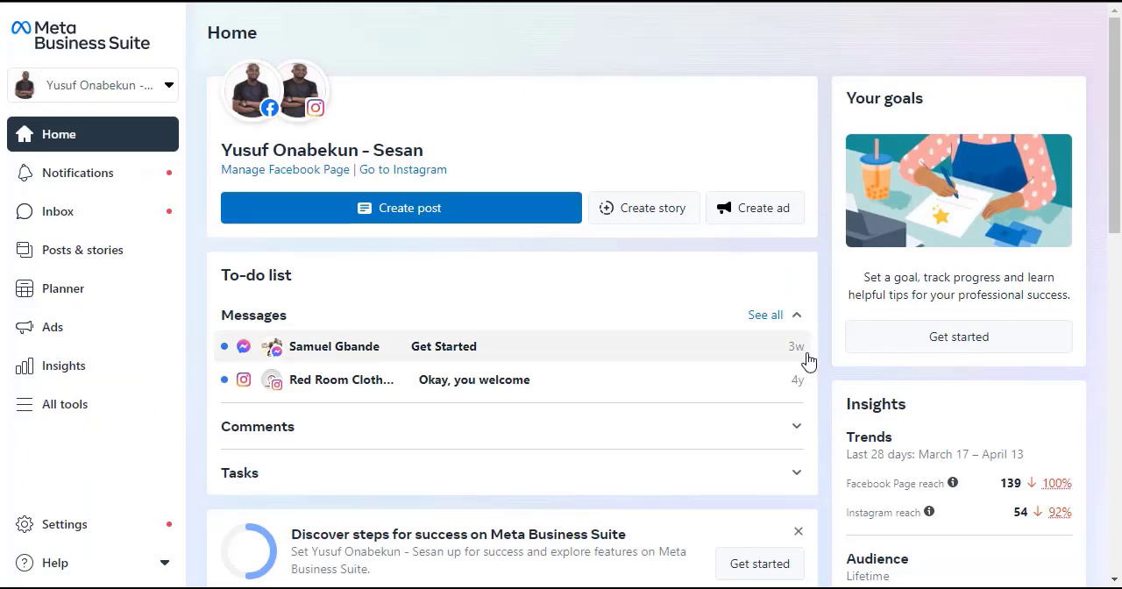
# Step: Review the recent posts, stories, planner and ads sections of the home page, and open the full Planner
pyautogui.scroll(-4, 806, 361)
pyautogui.scroll(-5, 810, 365)
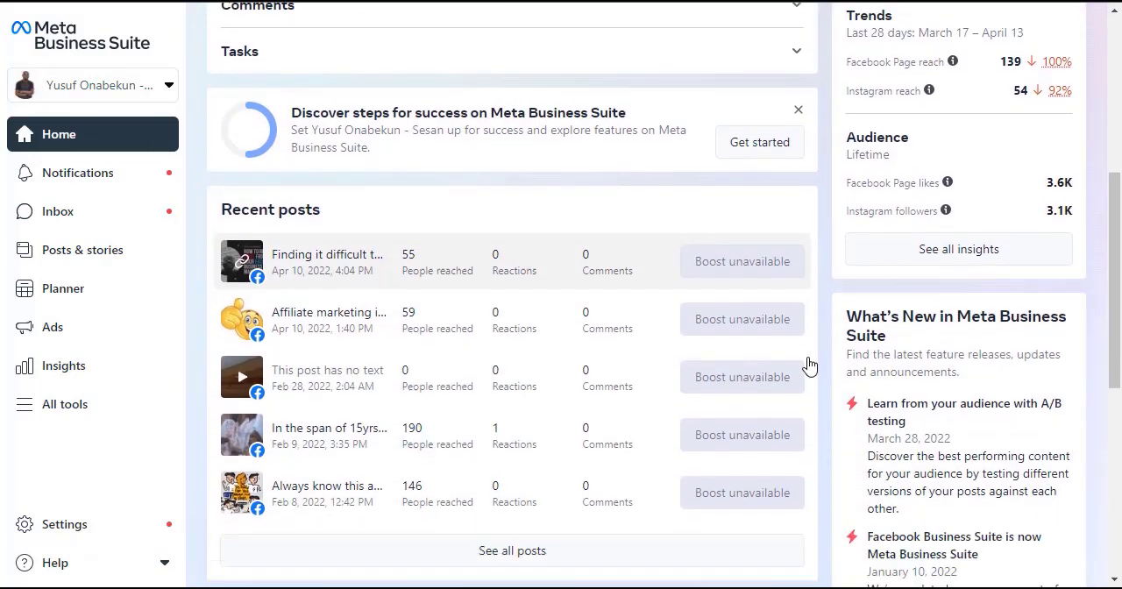
pyautogui.scroll(-1, 810, 365)
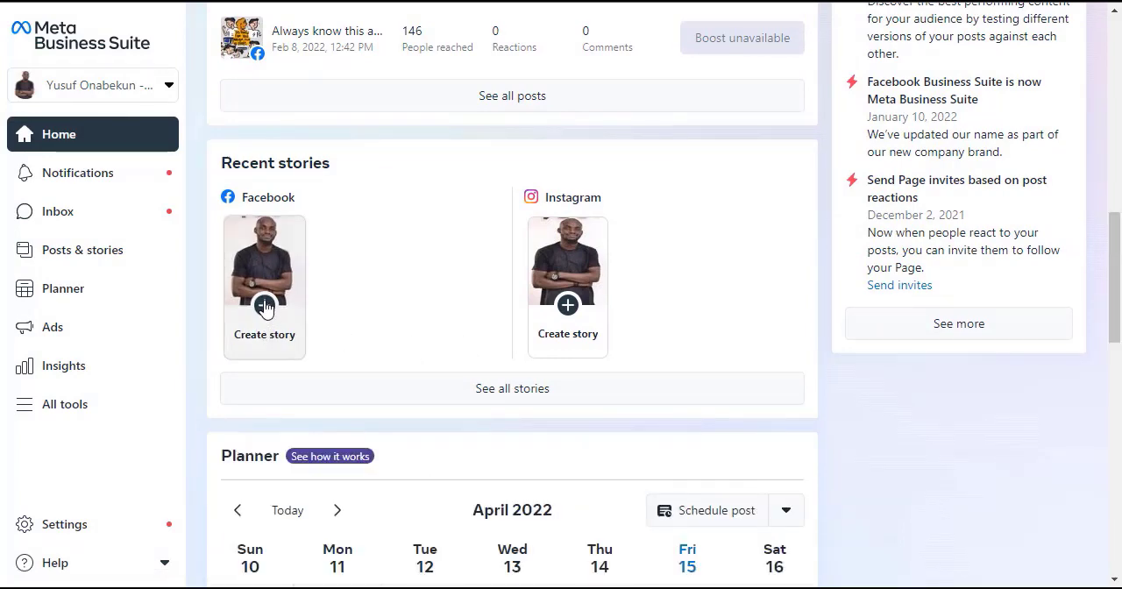
pyautogui.scroll(3, 851, 347)
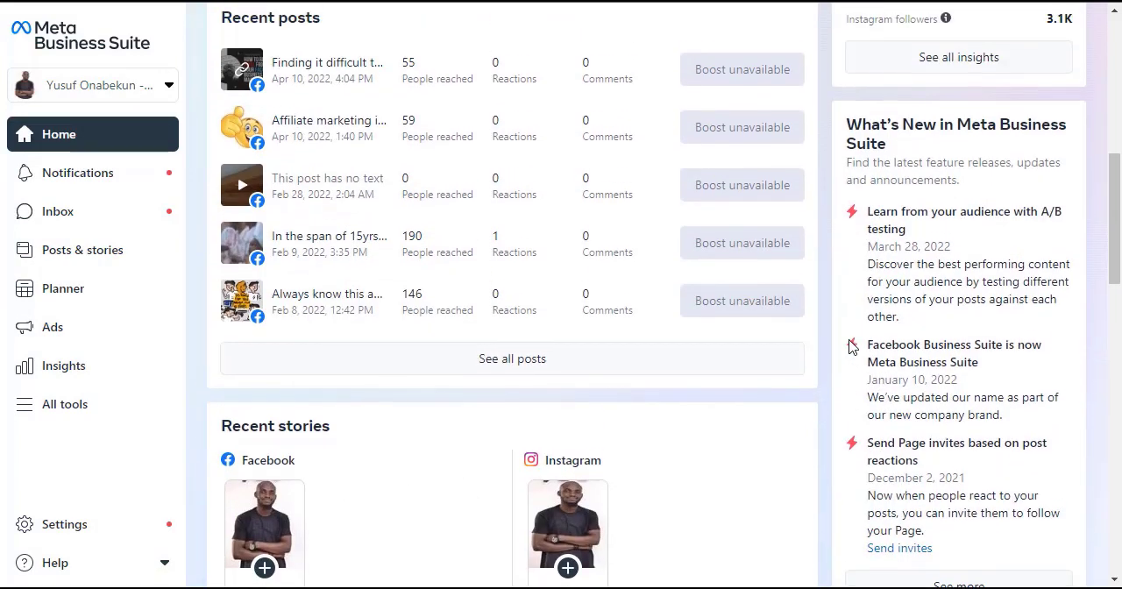
pyautogui.scroll(-8, 851, 347)
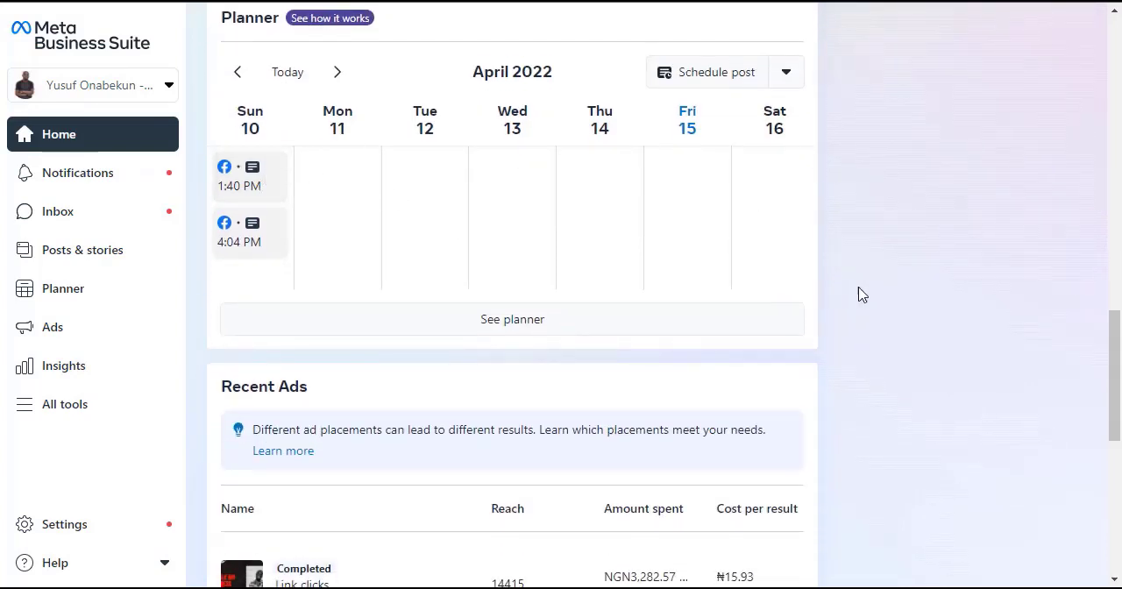
pyautogui.scroll(-2, 859, 294)
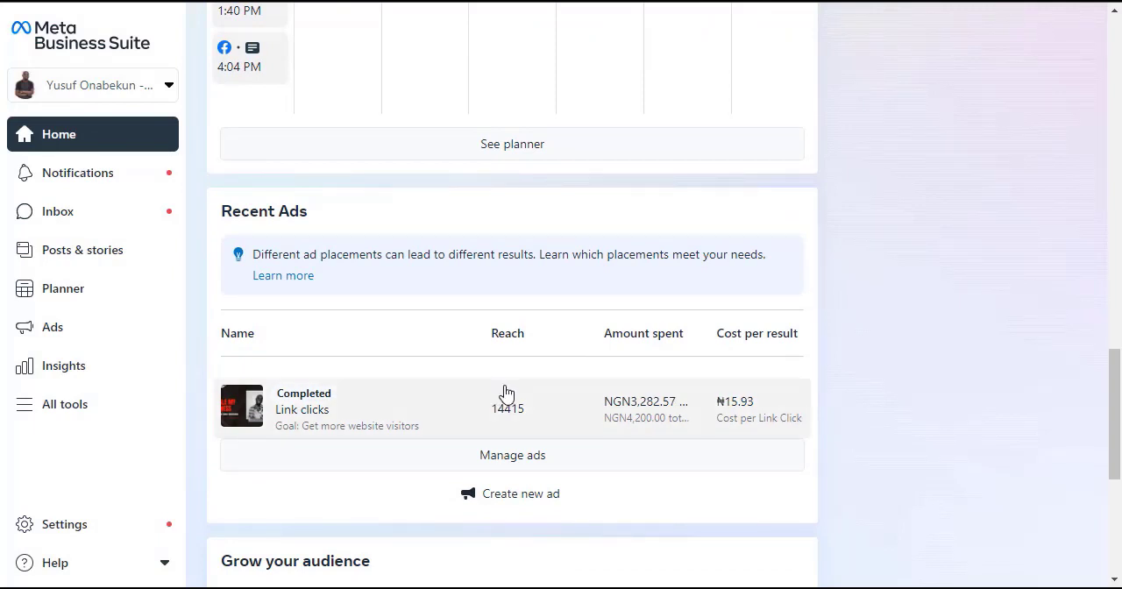
pyautogui.scroll(10, 505, 391)
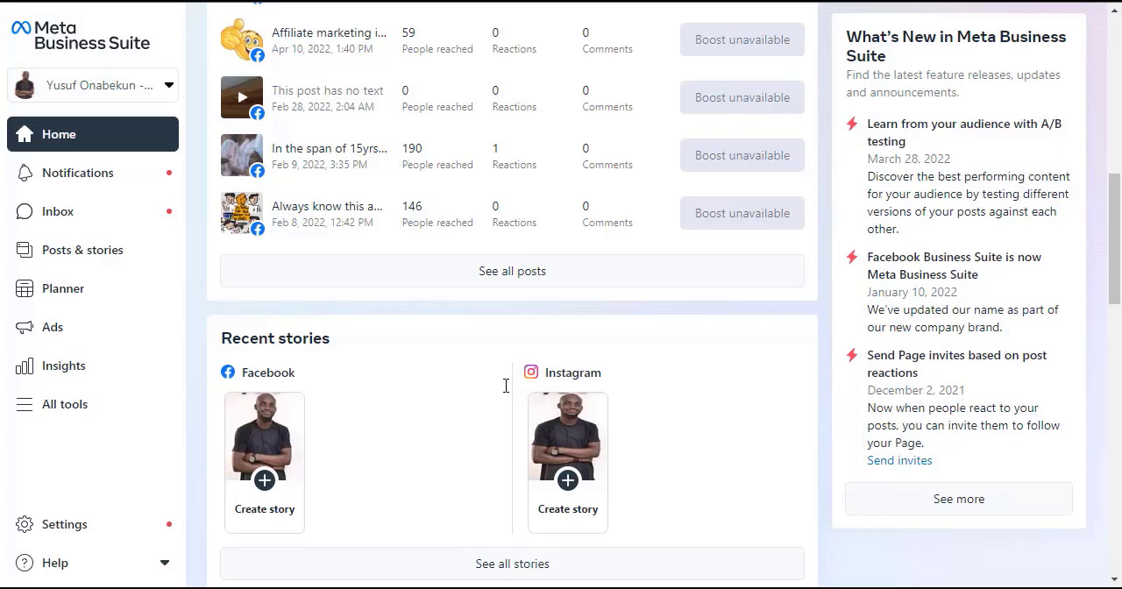
pyautogui.scroll(-5, 506, 386)
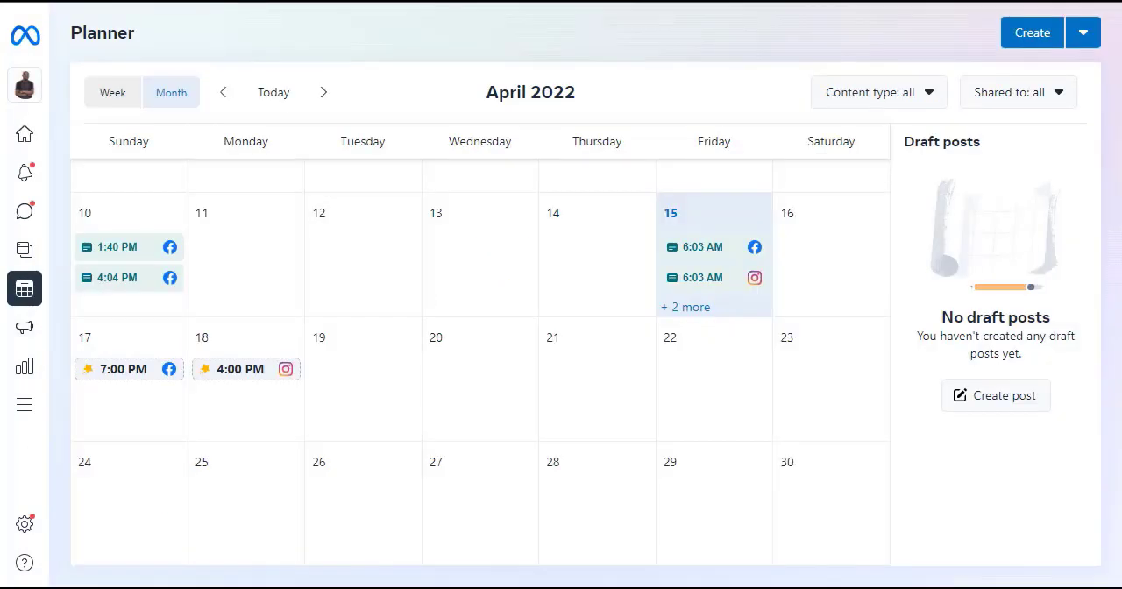
# Step: Browse February and March 2022 in the Planner, view March by week, and return to the April 2022 month view
pyautogui.click(222, 96)
pyautogui.click(222, 97)
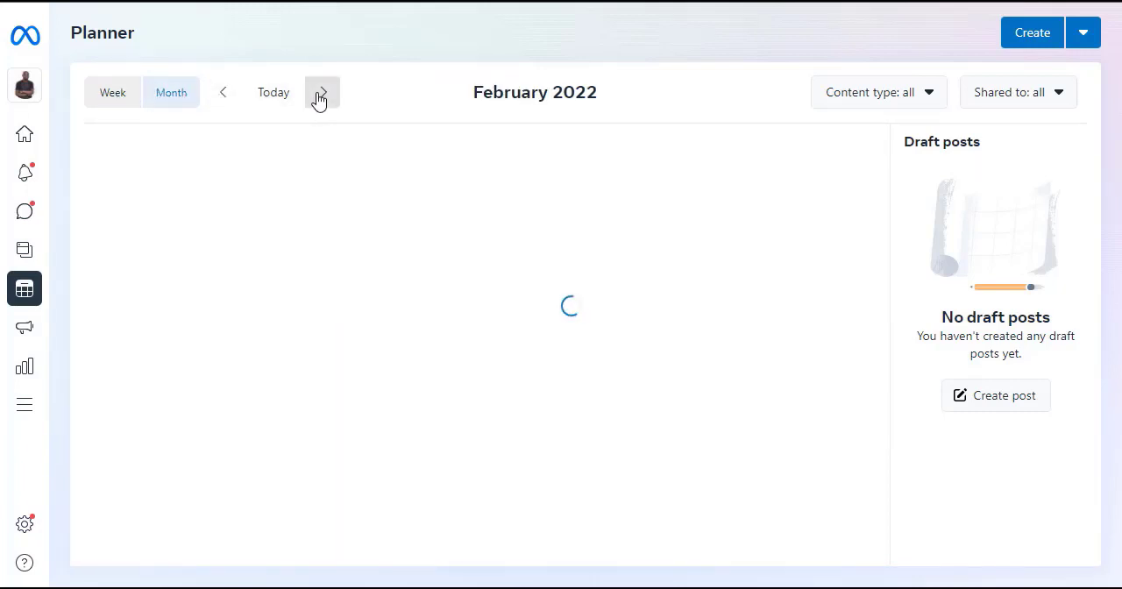
pyautogui.click(318, 99)
pyautogui.click(110, 101)
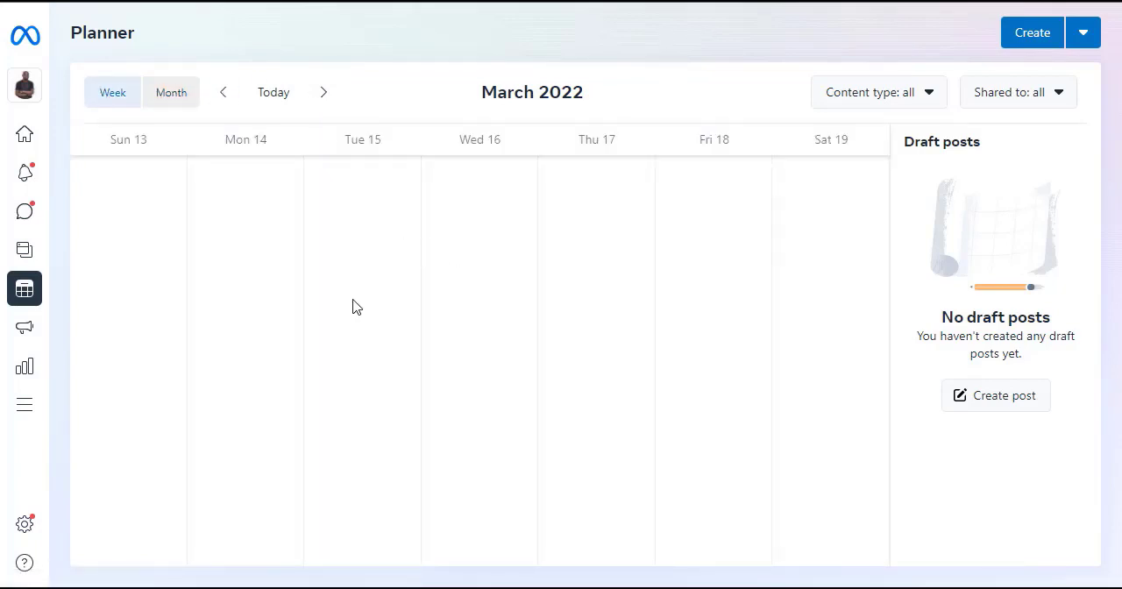
pyautogui.click(322, 100)
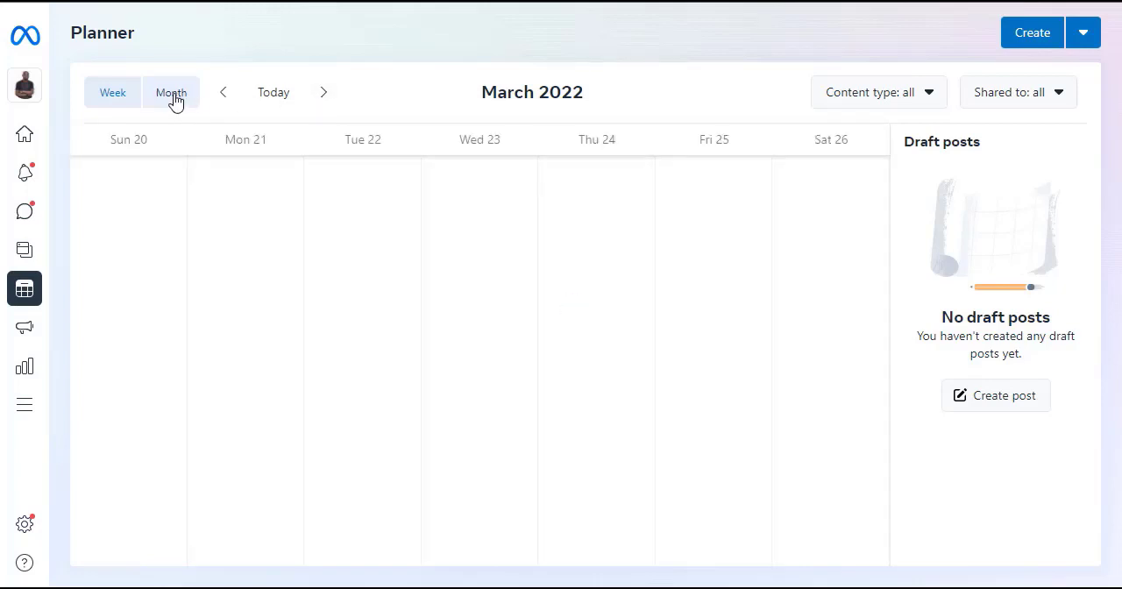
pyautogui.click(173, 94)
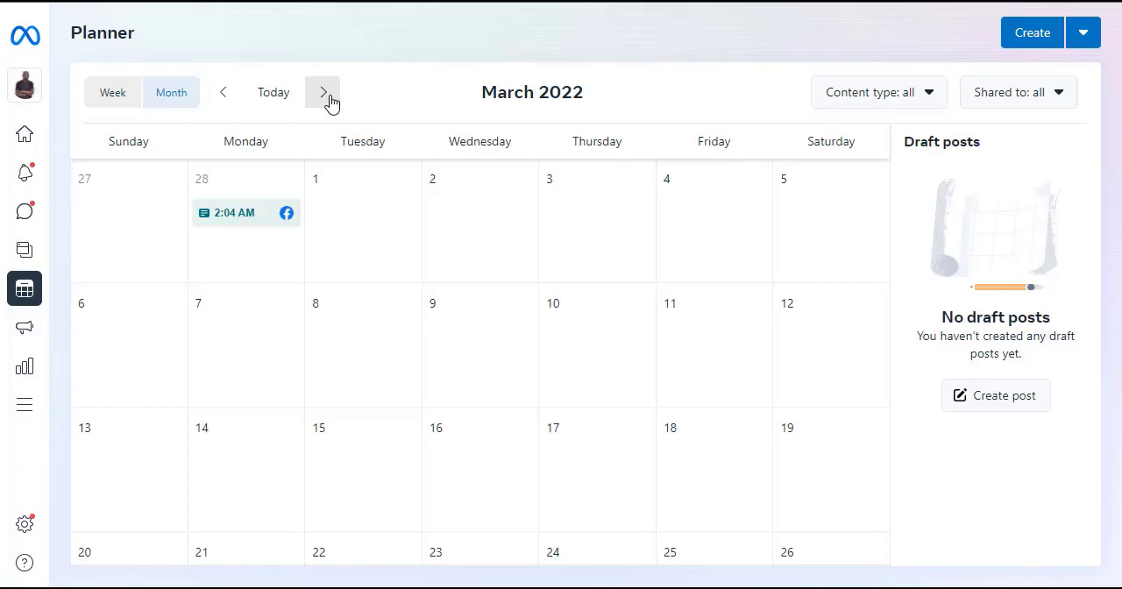
pyautogui.click(325, 98)
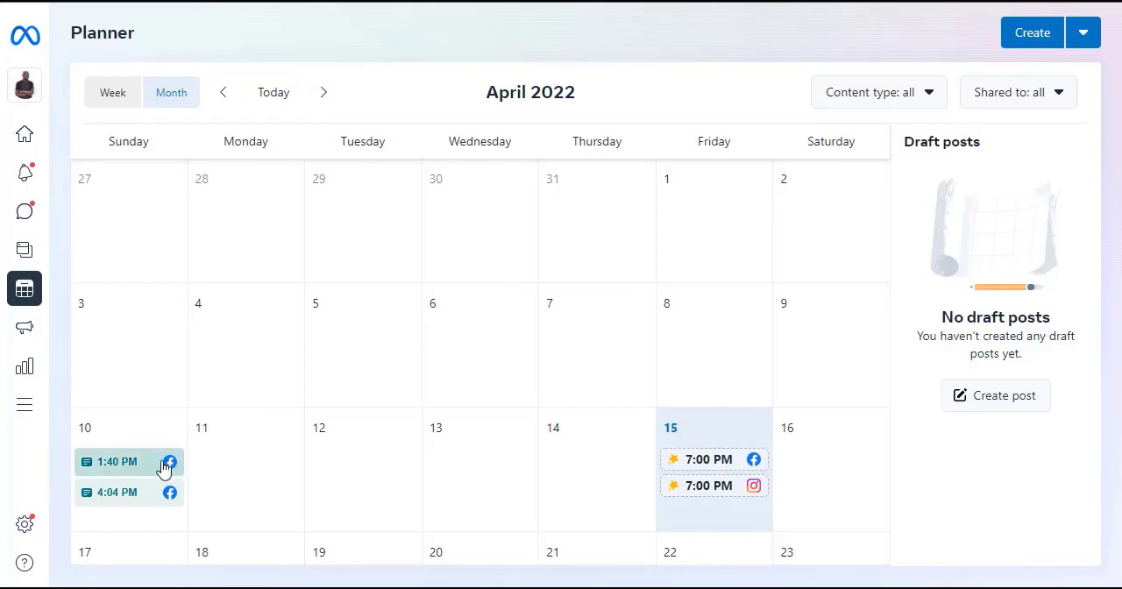
# Step: Examine the published posts and the recommended Facebook and Instagram posting times in the April 2022 calendar
pyautogui.moveTo(140, 471)
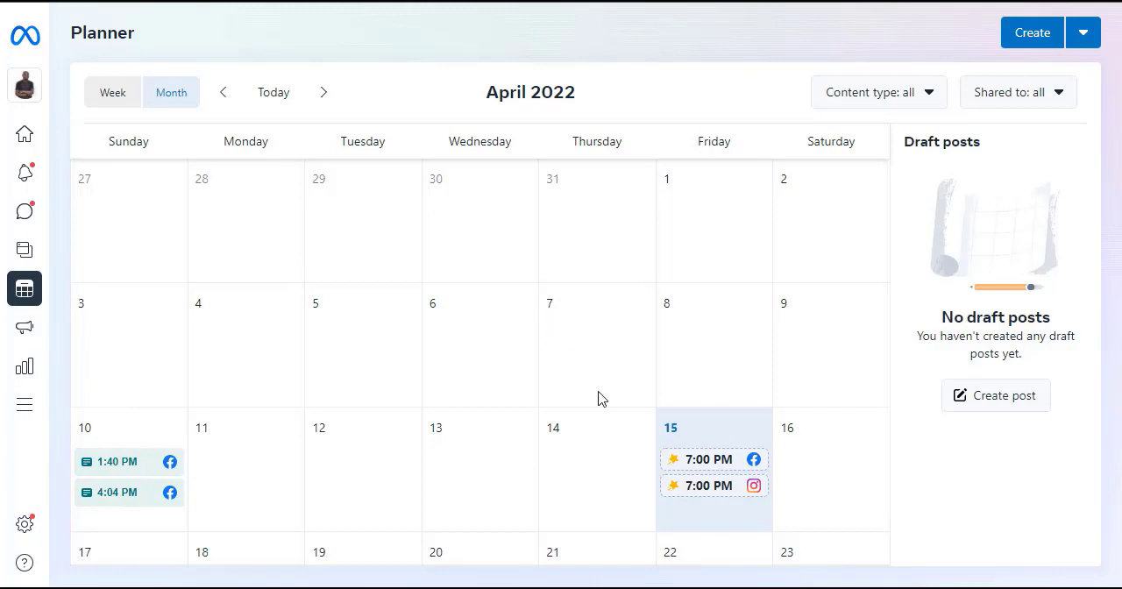
pyautogui.scroll(-3, 598, 399)
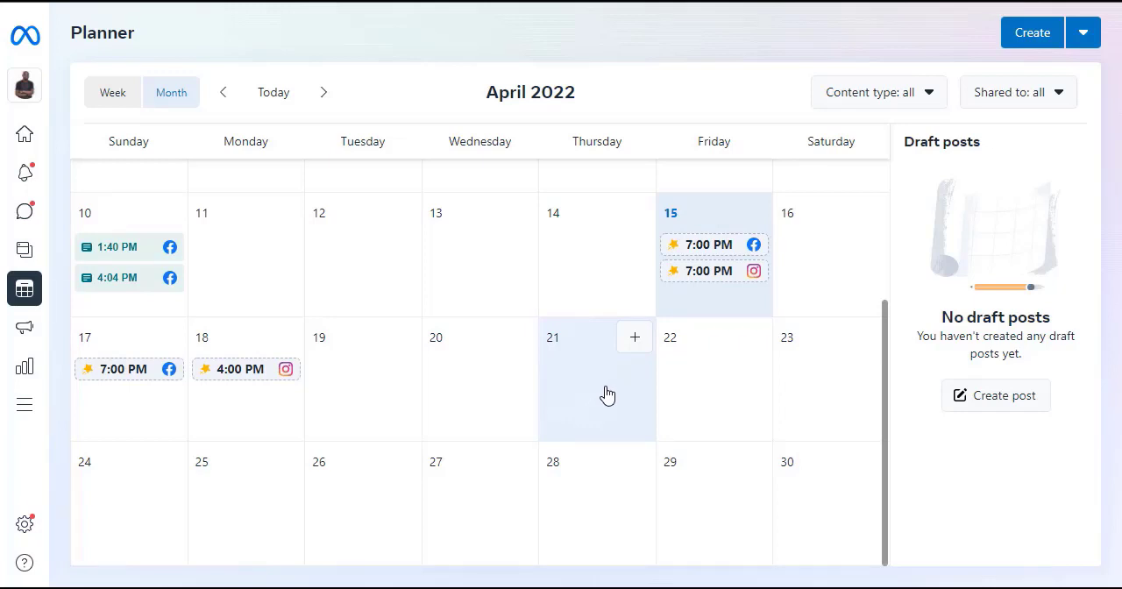
pyautogui.scroll(2, 605, 390)
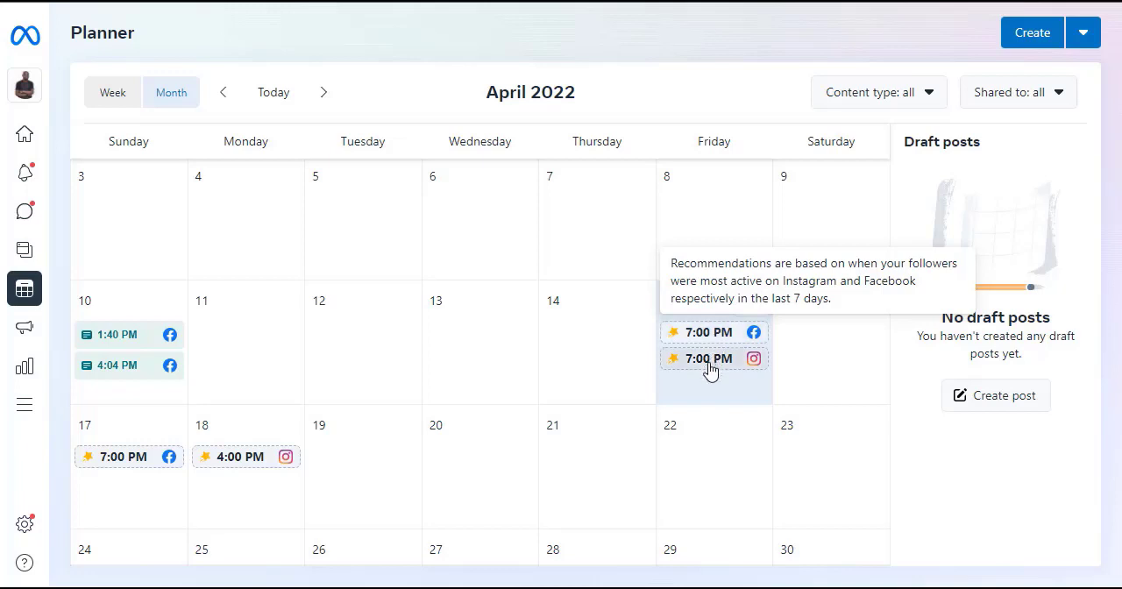
pyautogui.moveTo(711, 339)
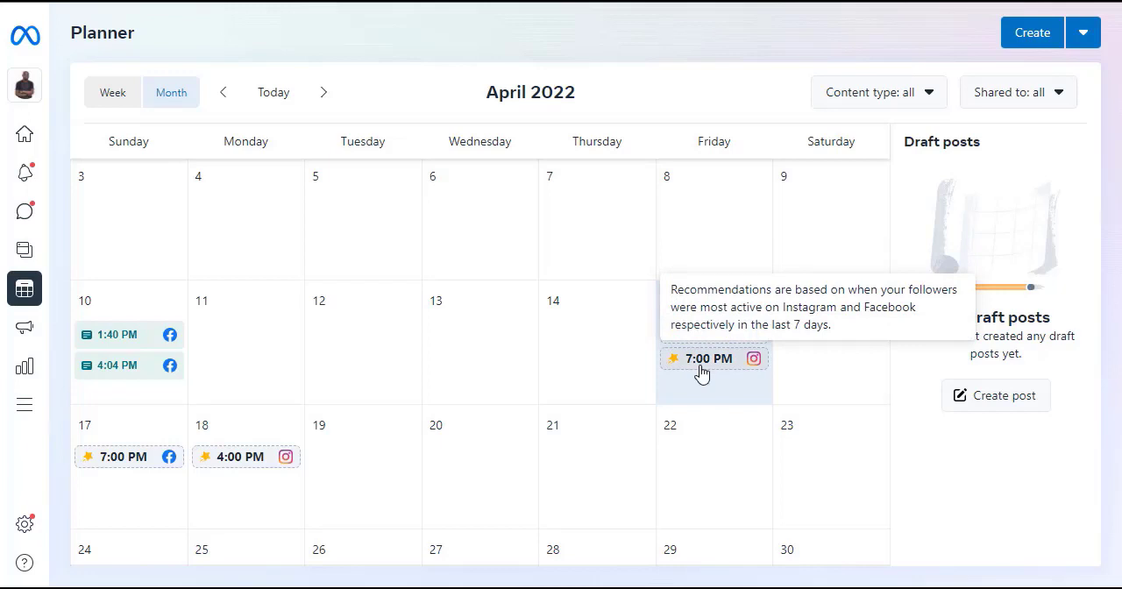
pyautogui.scroll(-1, 782, 359)
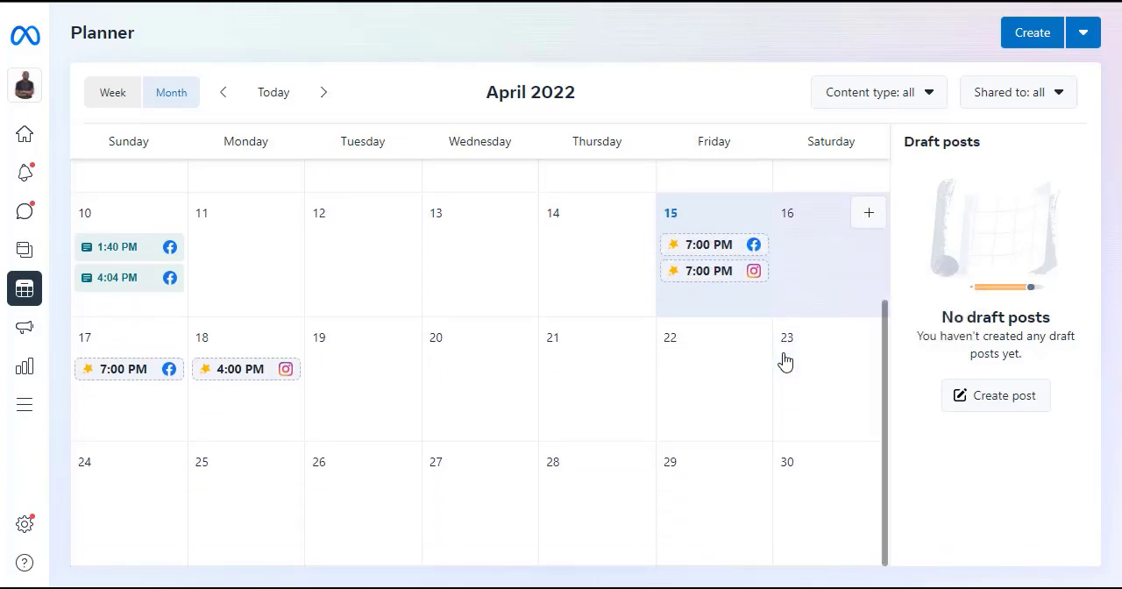
pyautogui.moveTo(242, 380)
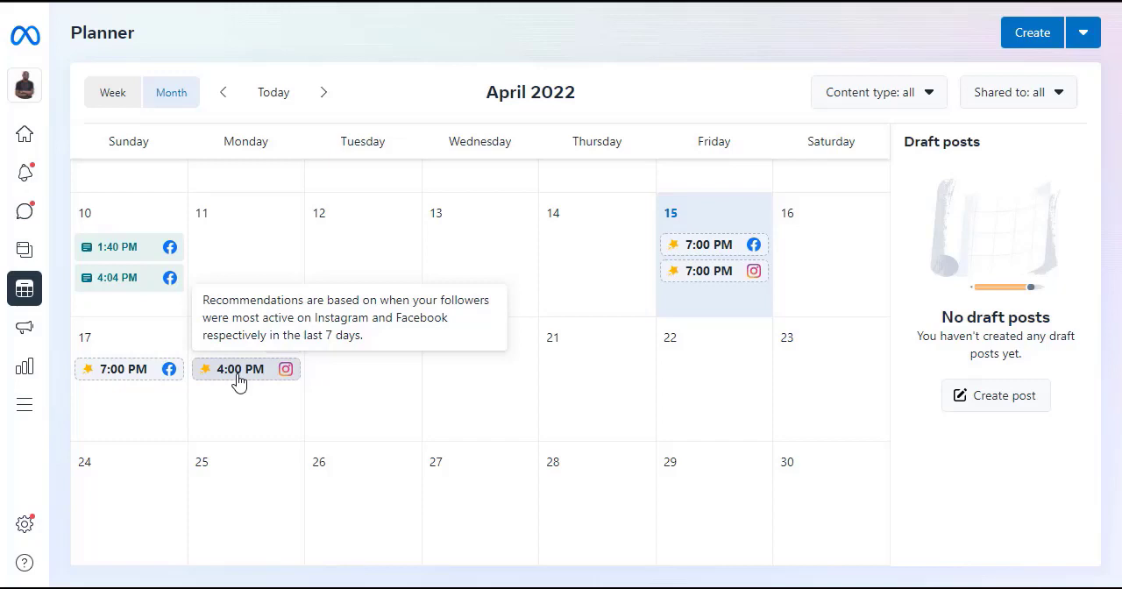
pyautogui.moveTo(99, 385)
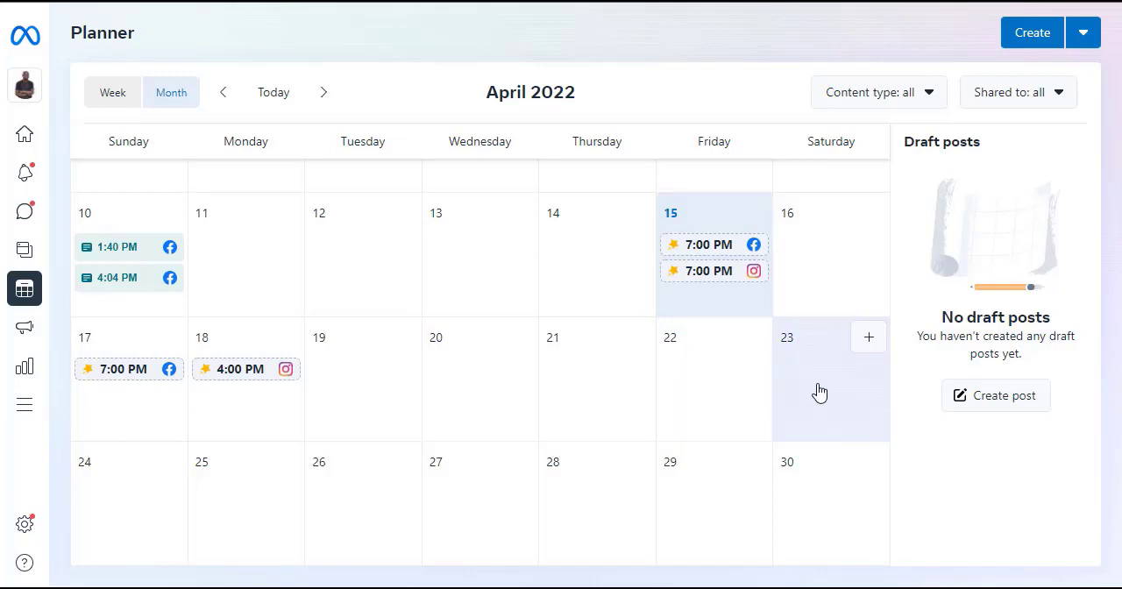
# Step: Browse the May 2022 calendar and view the scheduling options offered on May 1
pyautogui.scroll(3, 818, 391)
pyautogui.scroll(-3, 819, 391)
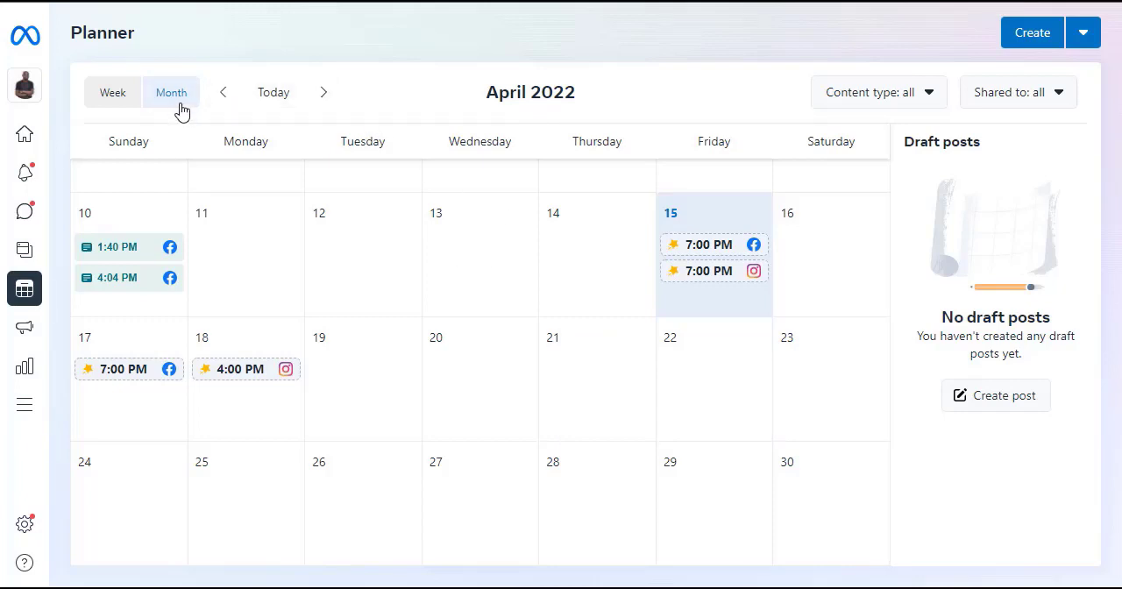
pyautogui.click(325, 96)
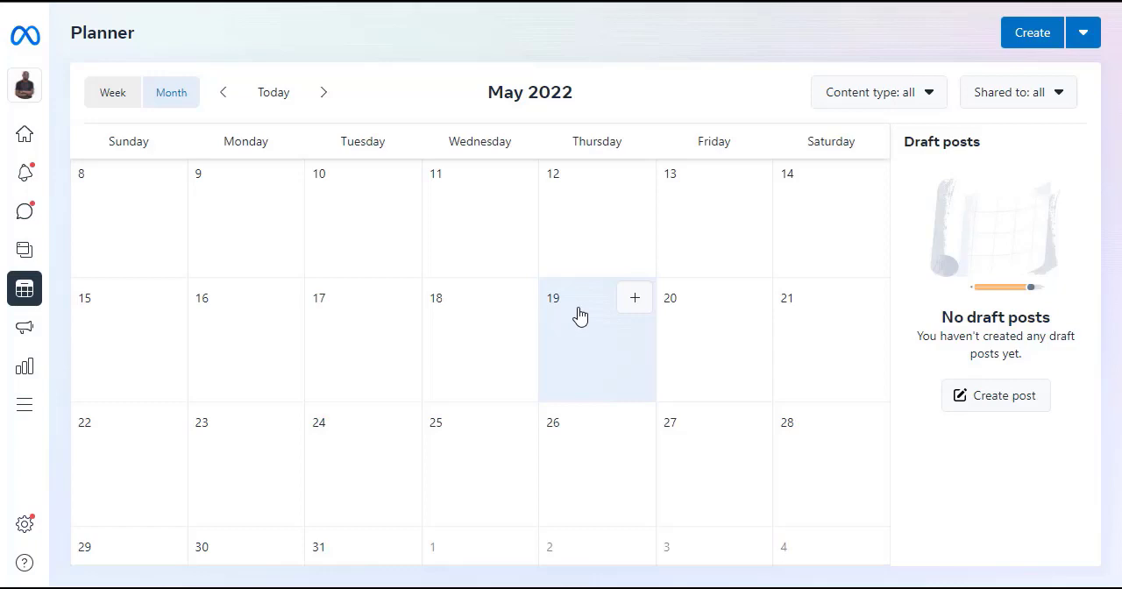
pyautogui.scroll(-1, 579, 315)
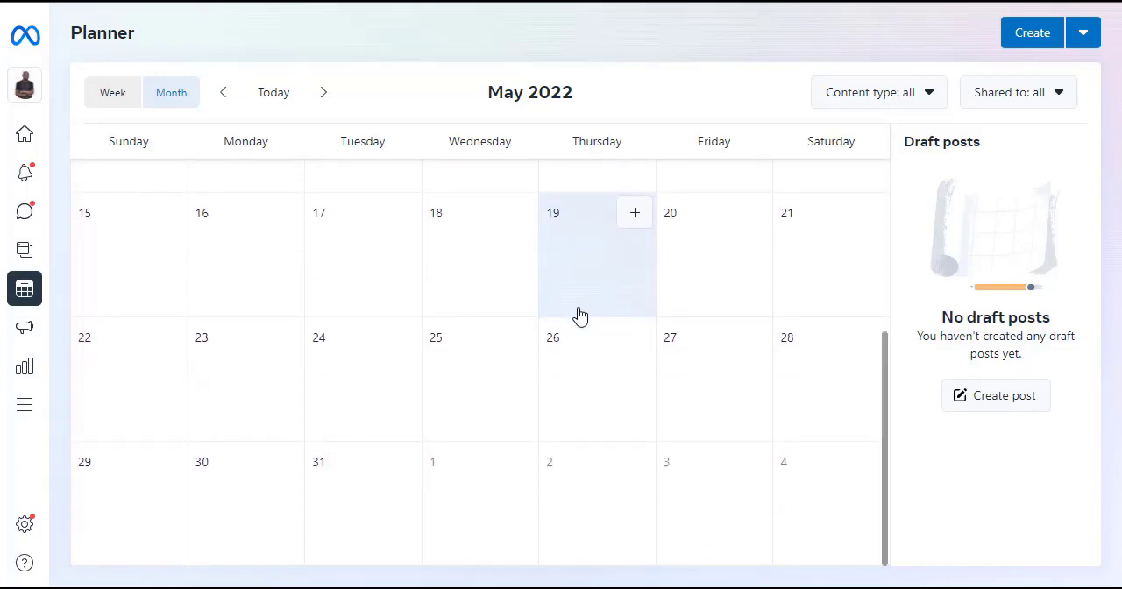
pyautogui.scroll(3, 579, 316)
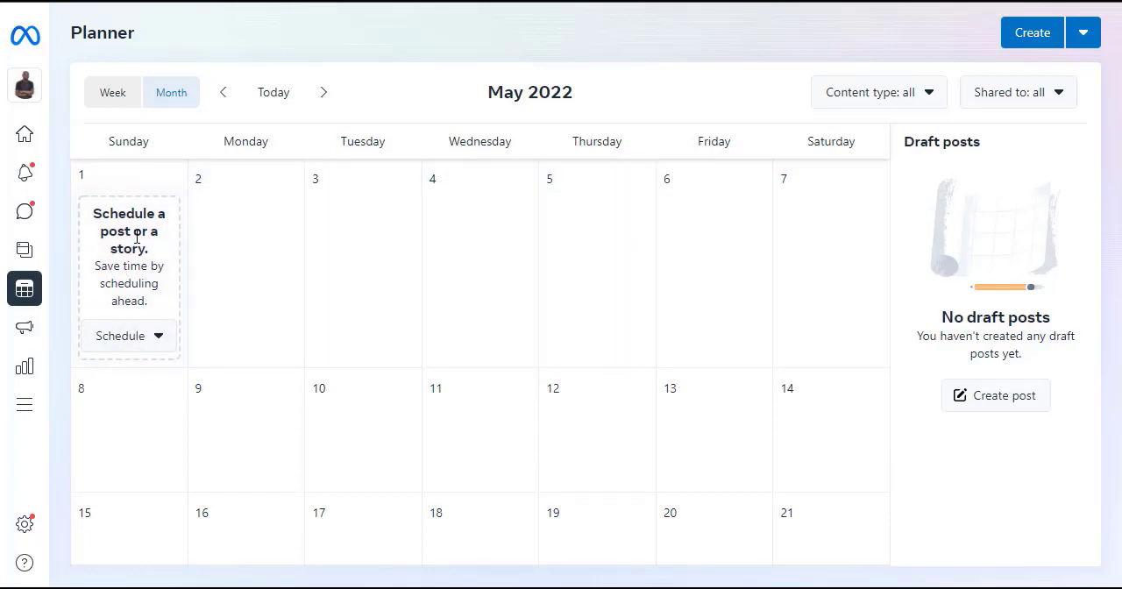
pyautogui.click(151, 344)
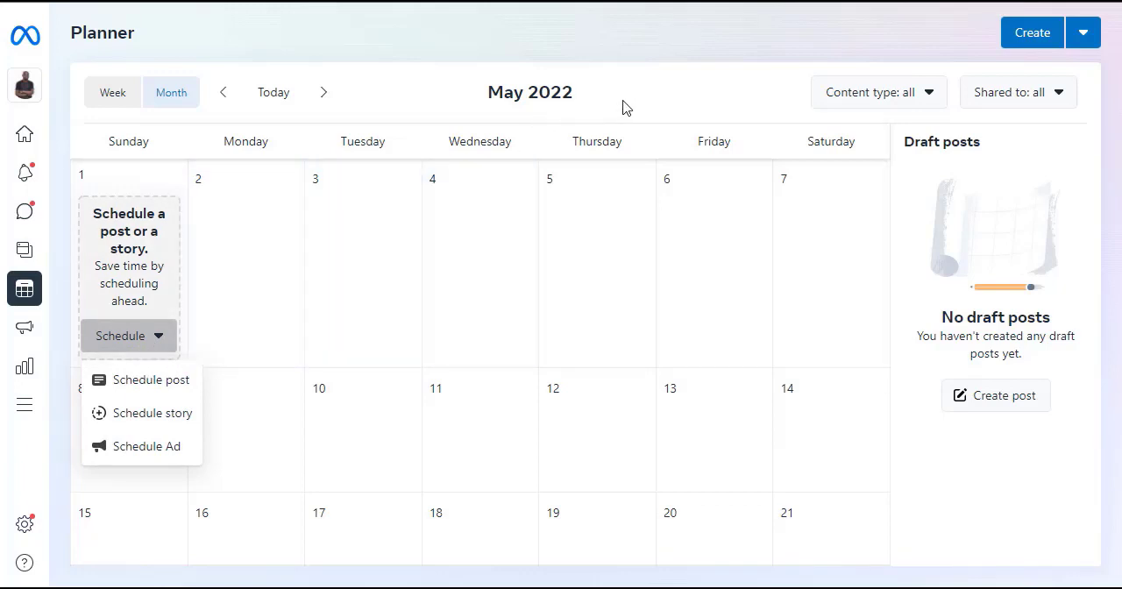
pyautogui.click(530, 128)
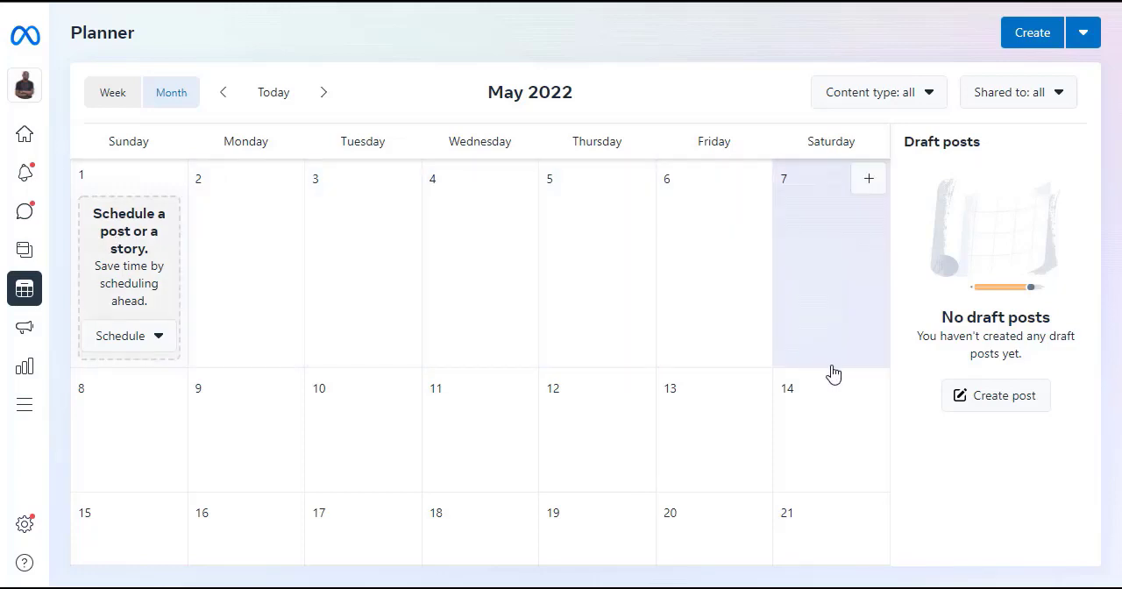
# Step: View the post, story and ad scheduling options available for May 15, 2022
pyautogui.scroll(-1, 831, 375)
pyautogui.scroll(-2, 833, 374)
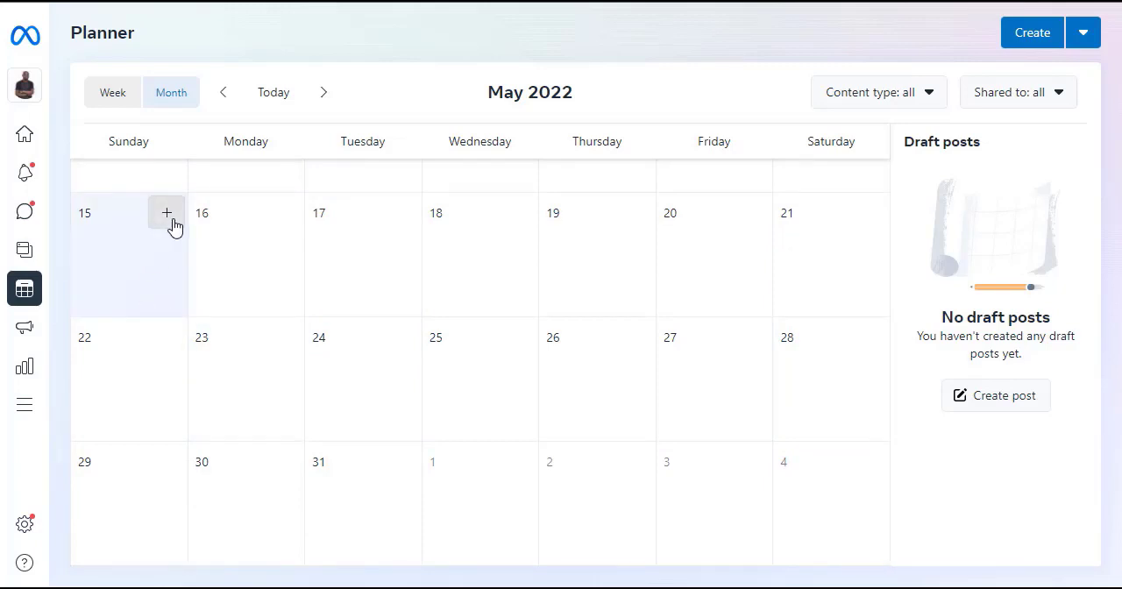
pyautogui.click(171, 219)
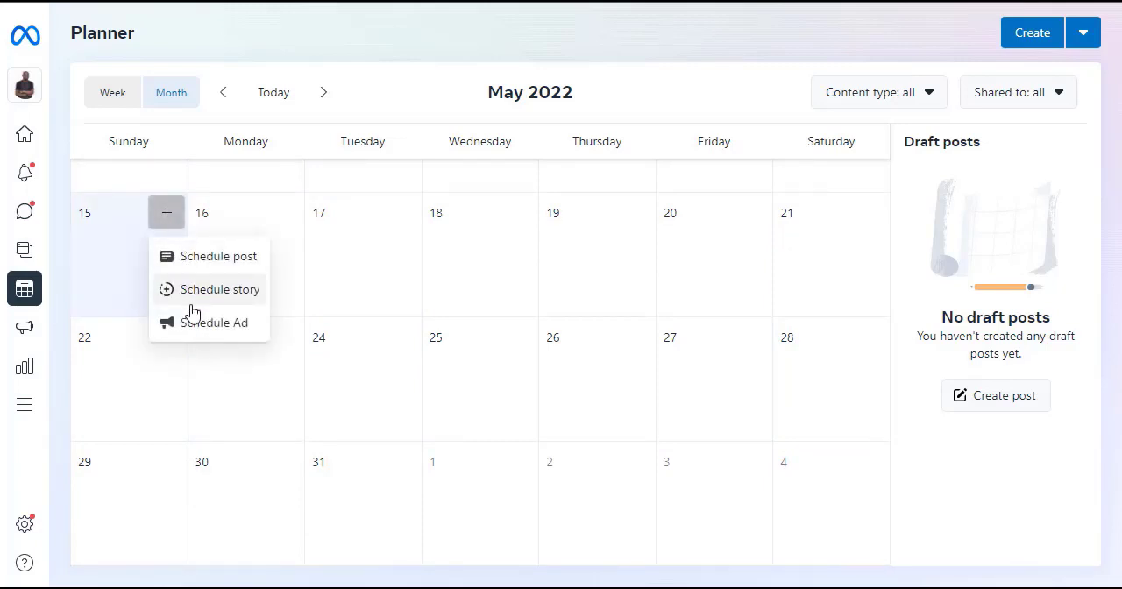
pyautogui.scroll(3, 594, 381)
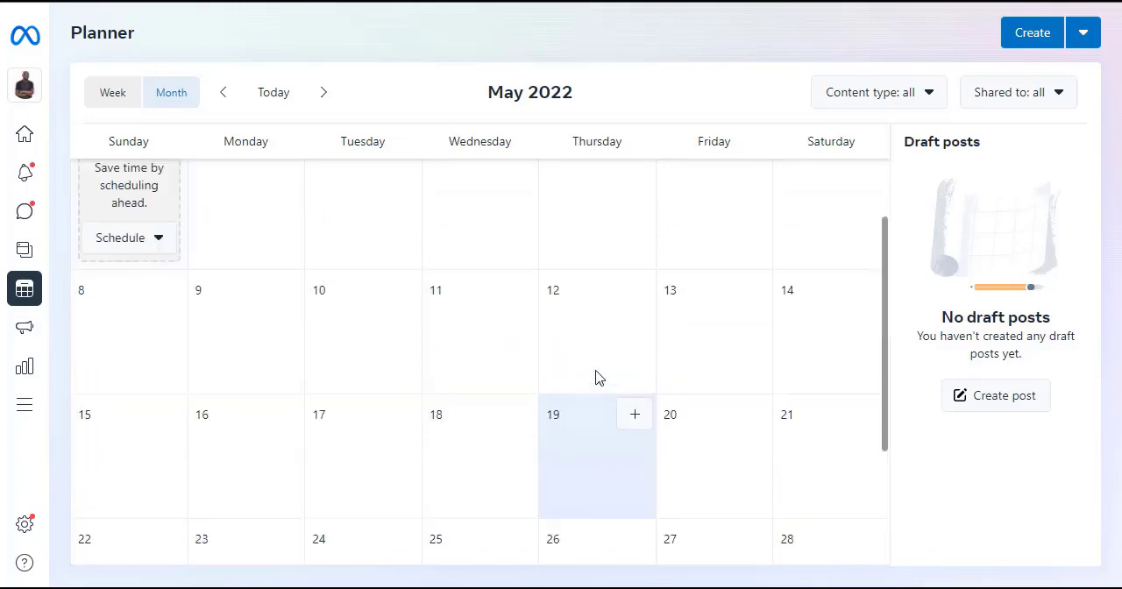
# Step: Return to April 2022 and read what the recommended posting times on April 15 are based on
pyautogui.click(224, 104)
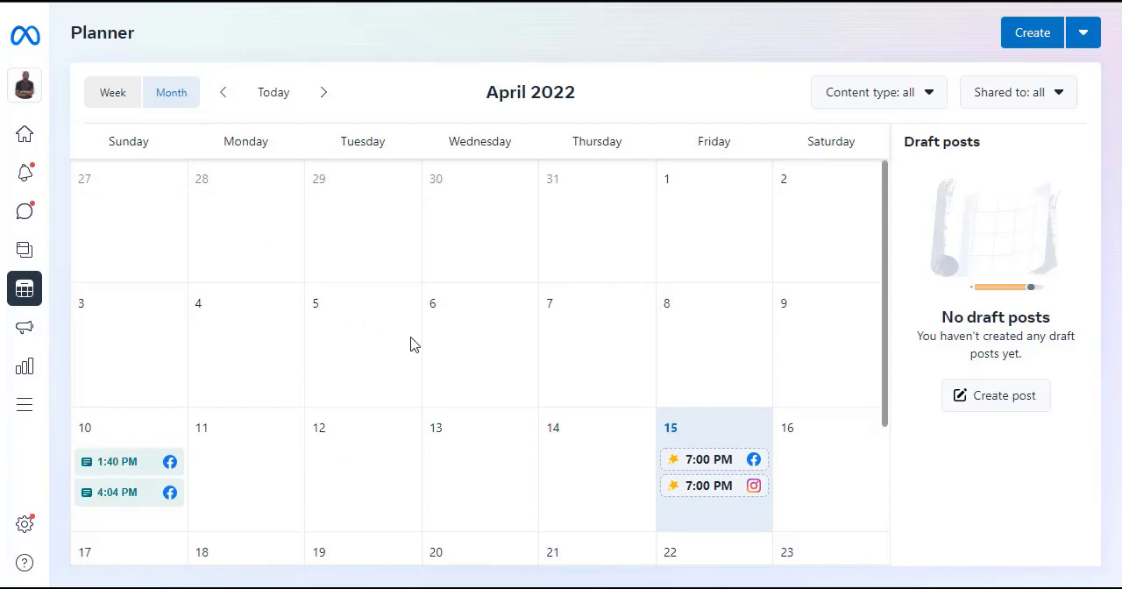
pyautogui.scroll(-1, 571, 406)
pyautogui.scroll(-3, 571, 403)
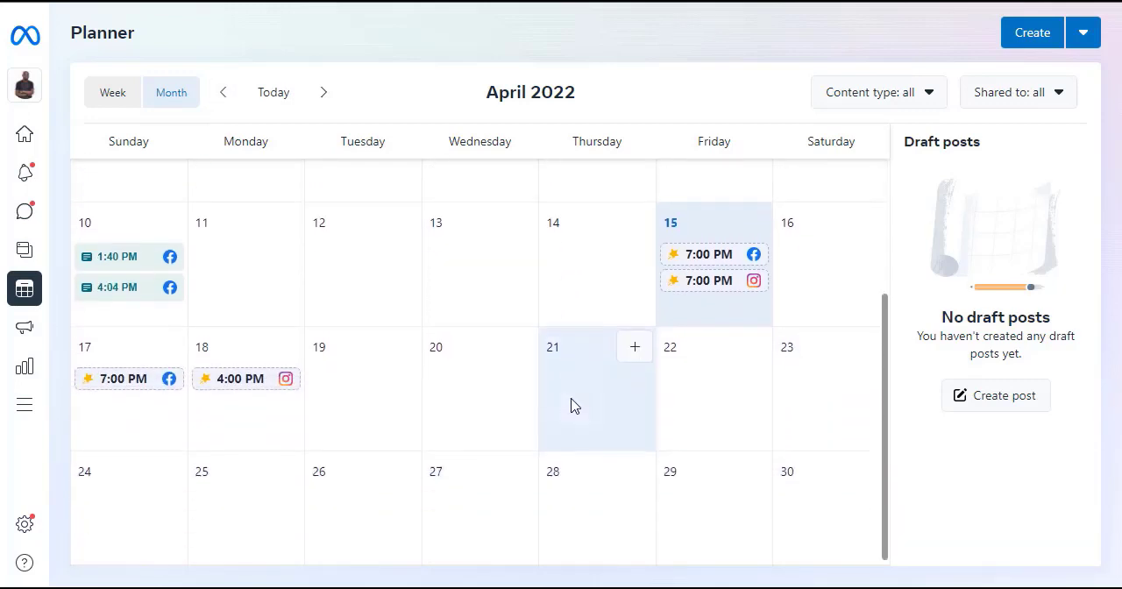
pyautogui.scroll(2, 571, 404)
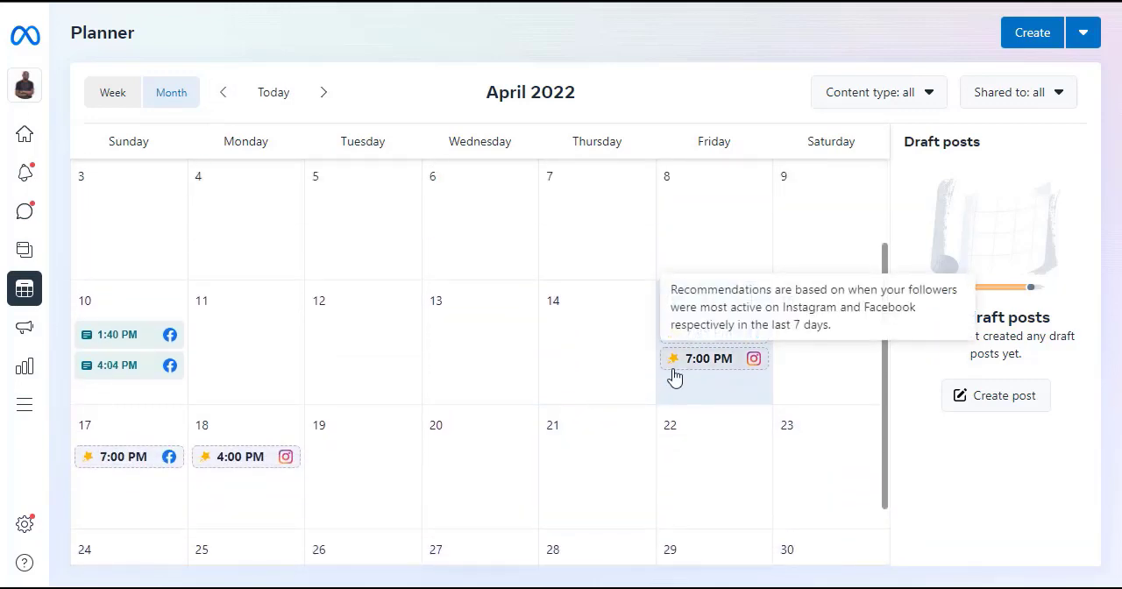
pyautogui.moveTo(713, 339)
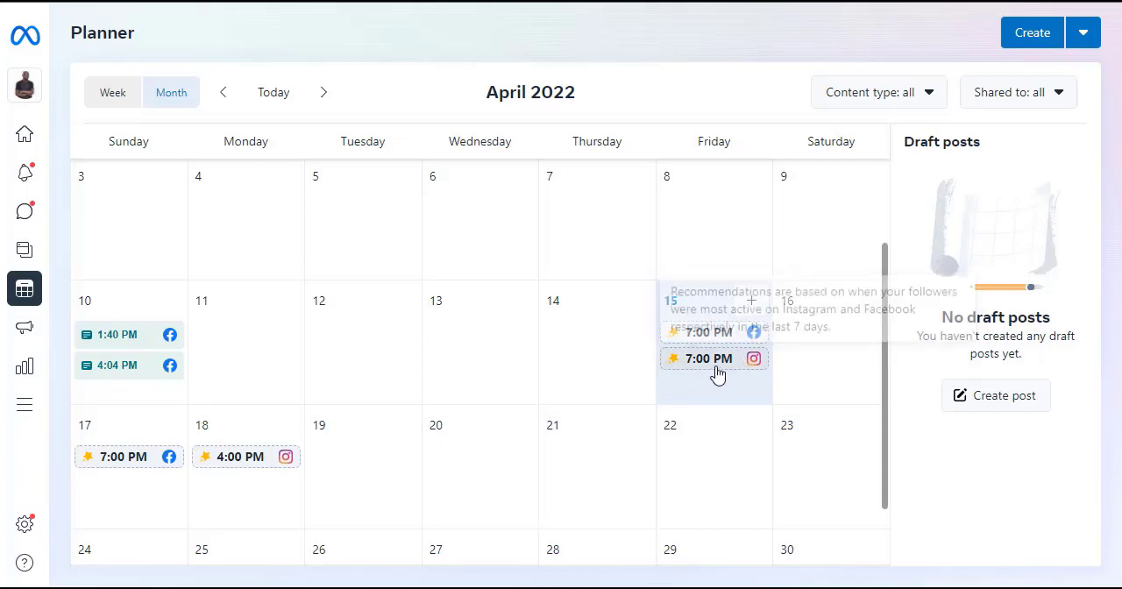
# Step: Start a new Instagram post from the recommended 7:00 PM time on April 15 and review its schedule details
pyautogui.click(717, 364)
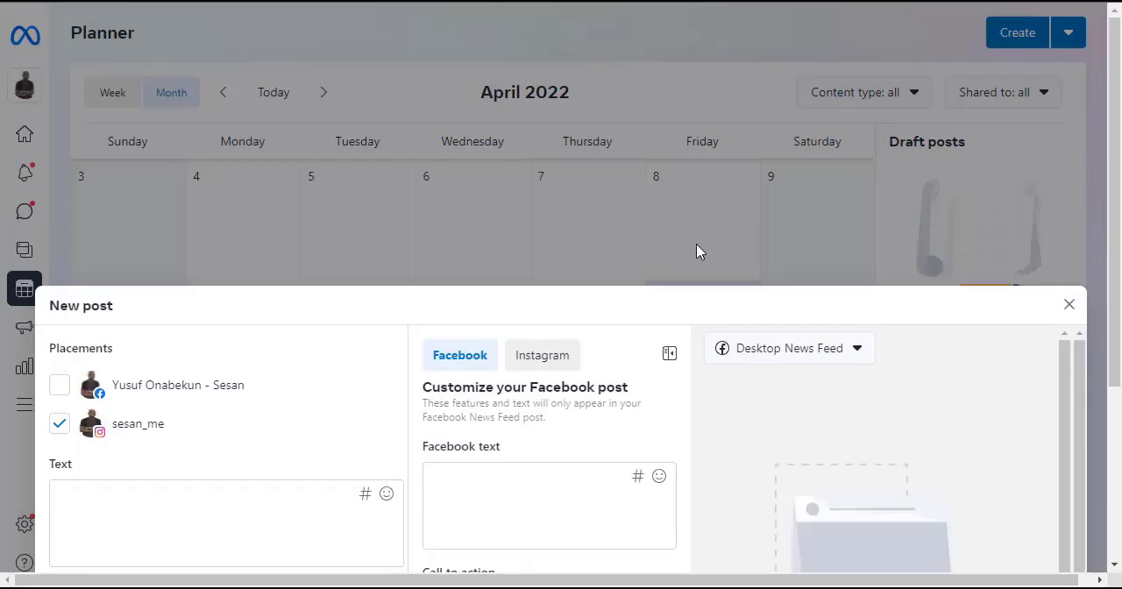
pyautogui.click(1068, 304)
pyautogui.click(714, 367)
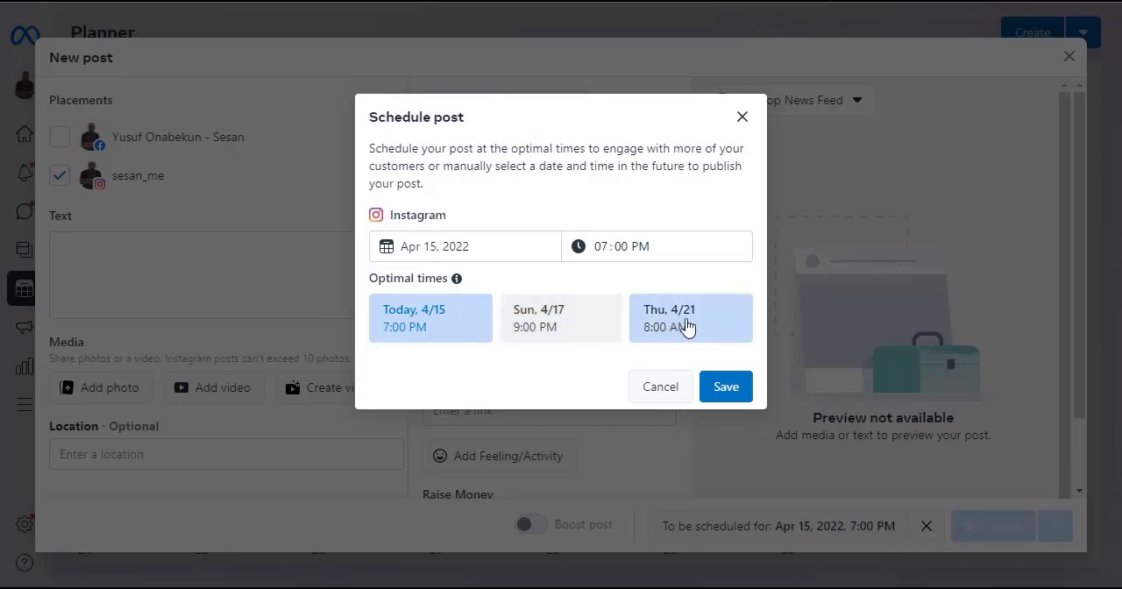
pyautogui.click(743, 117)
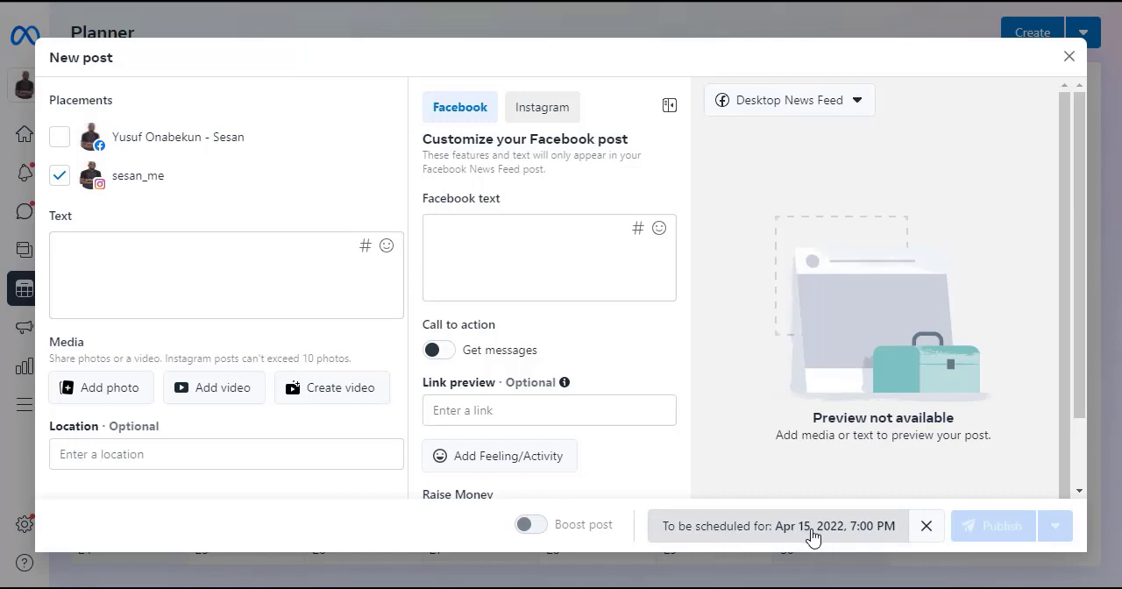
# Step: Clear the new post's schedule and set it again to the optimal time of today, 4/15, 7:00 PM
pyautogui.click(926, 526)
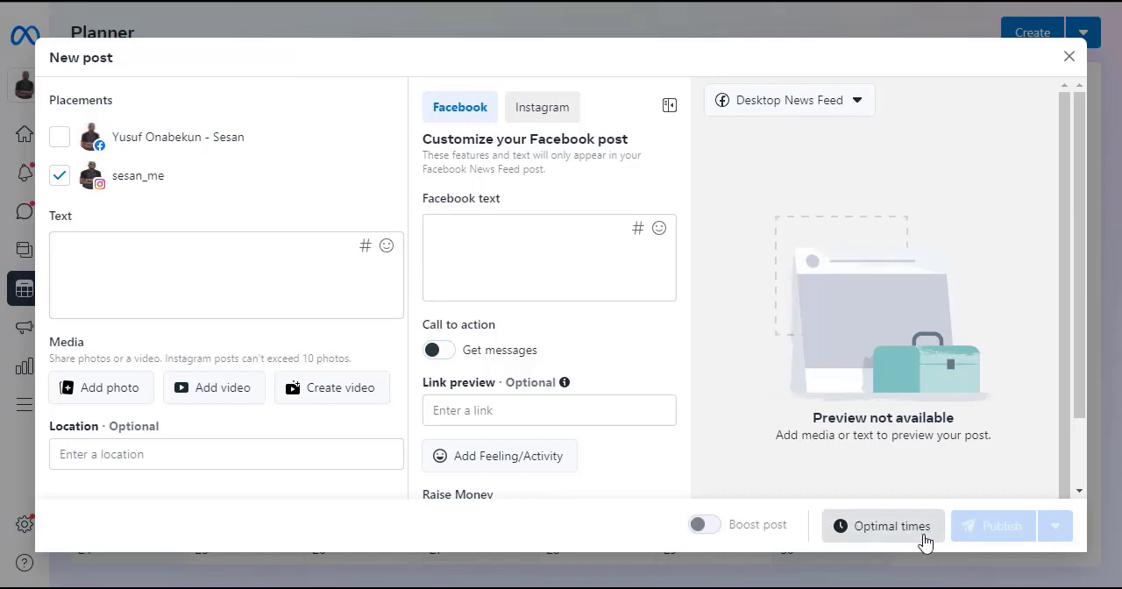
pyautogui.click(870, 530)
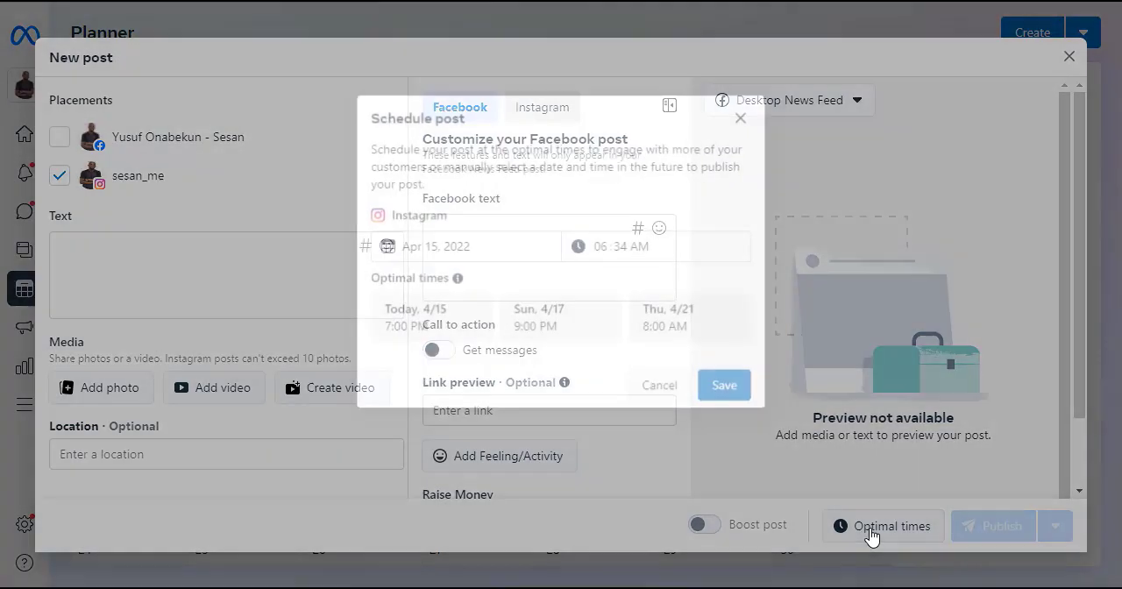
pyautogui.click(420, 331)
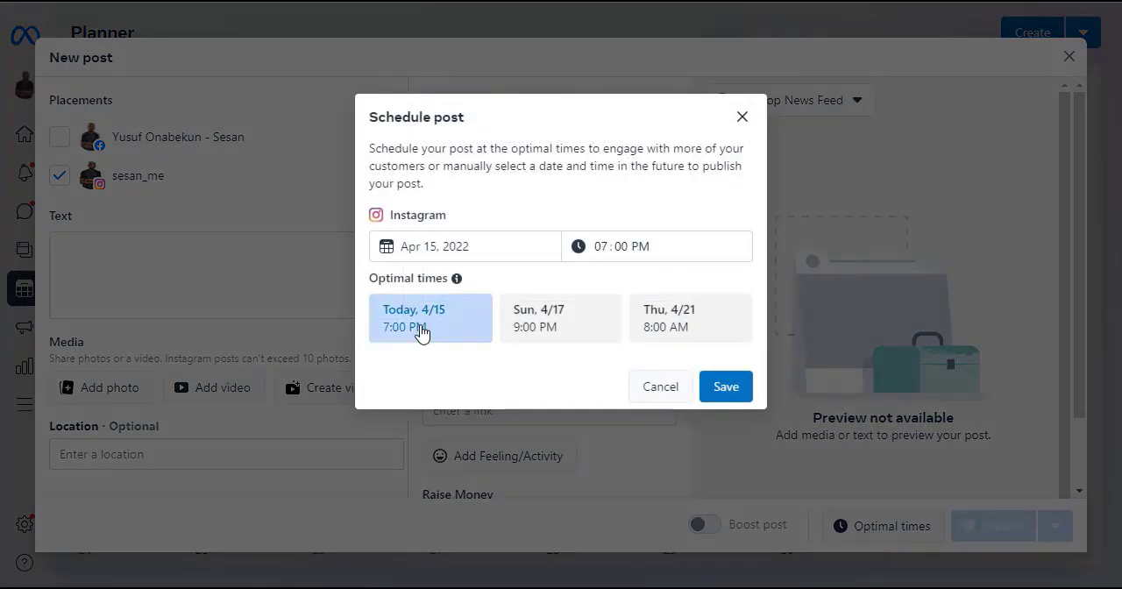
pyautogui.click(728, 391)
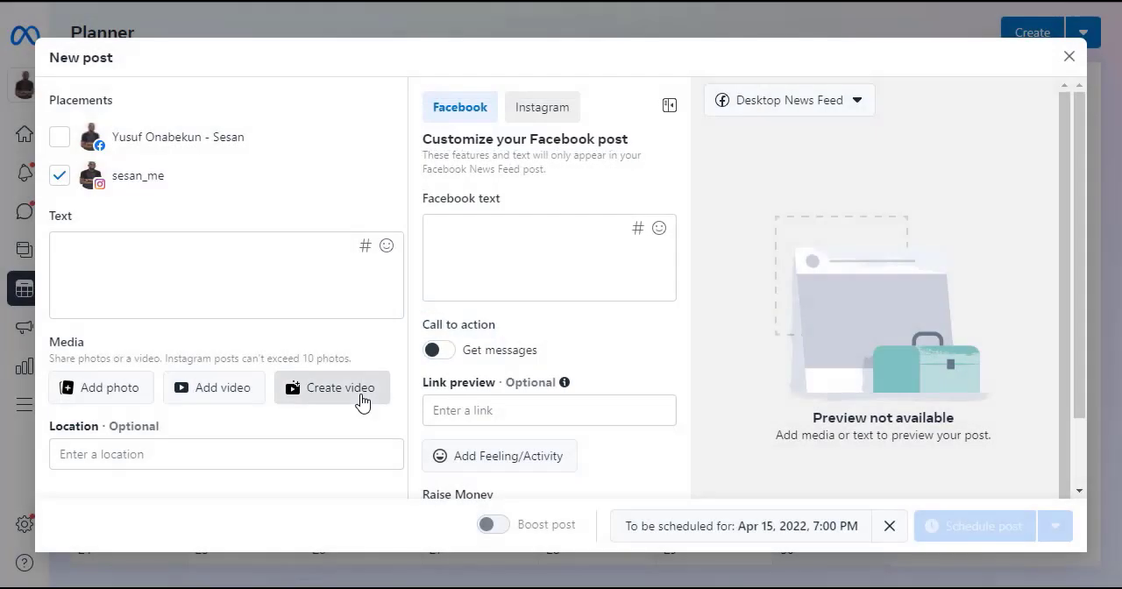
pyautogui.click(197, 253)
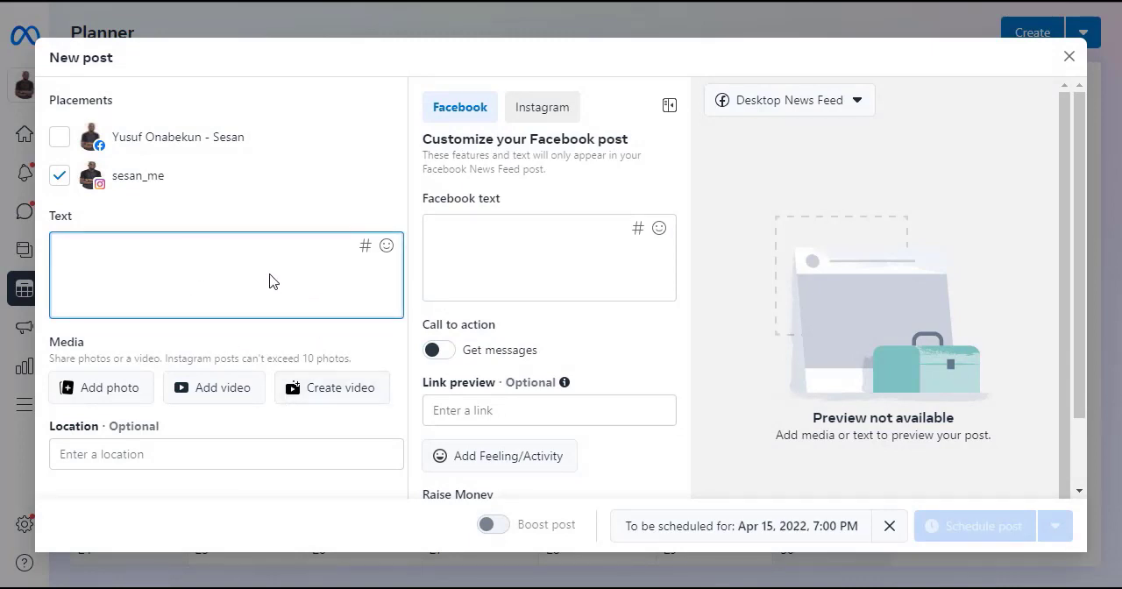
pyautogui.click(535, 113)
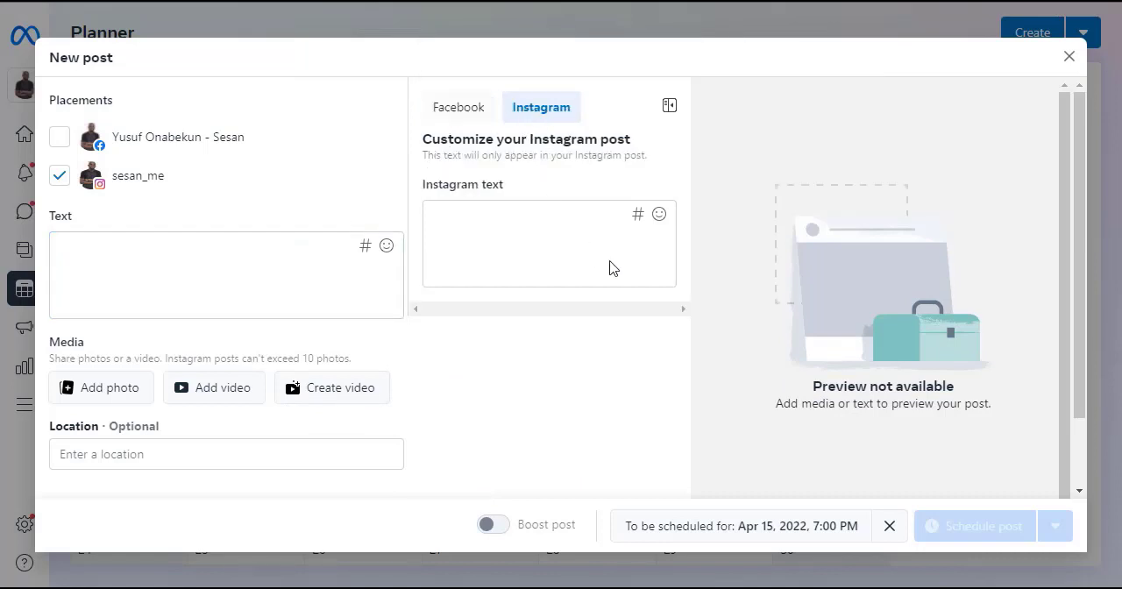
pyautogui.click(200, 265)
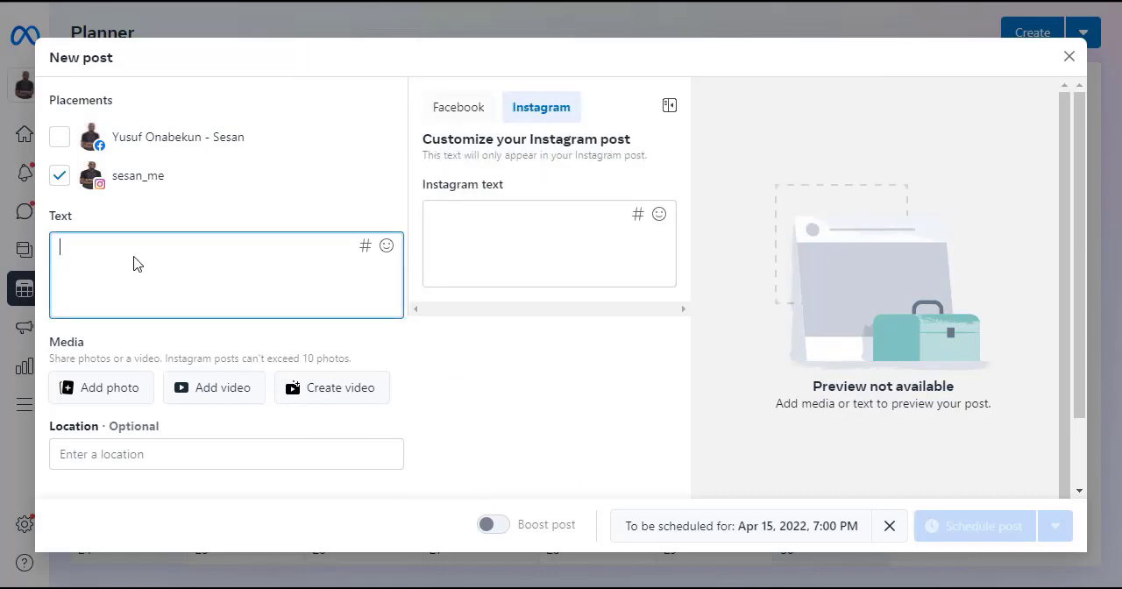
pyautogui.write('sampl')
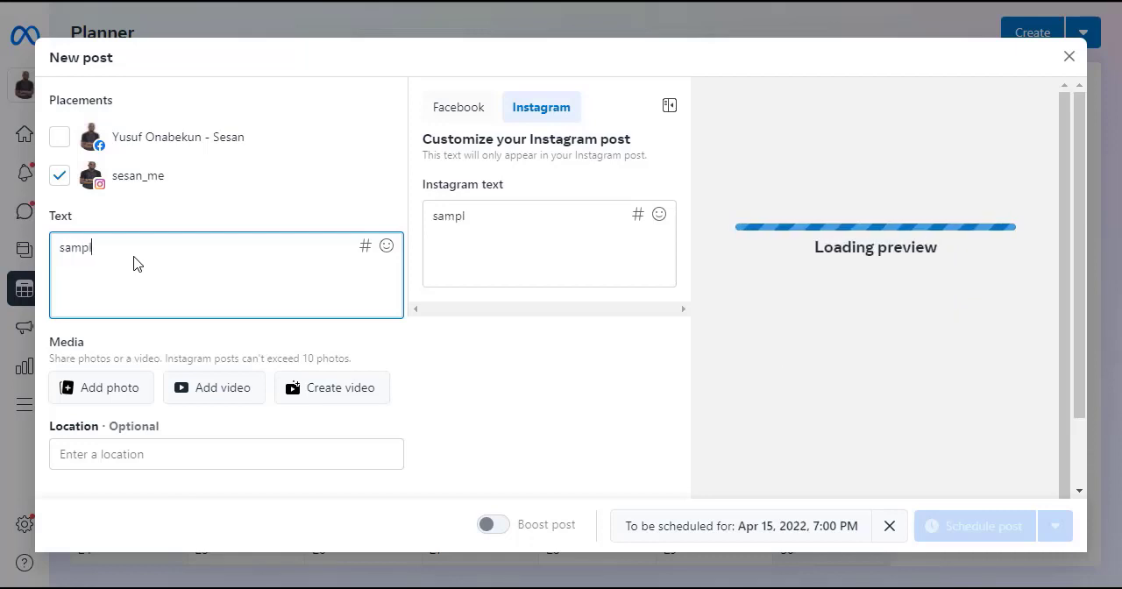
pyautogui.write('e')
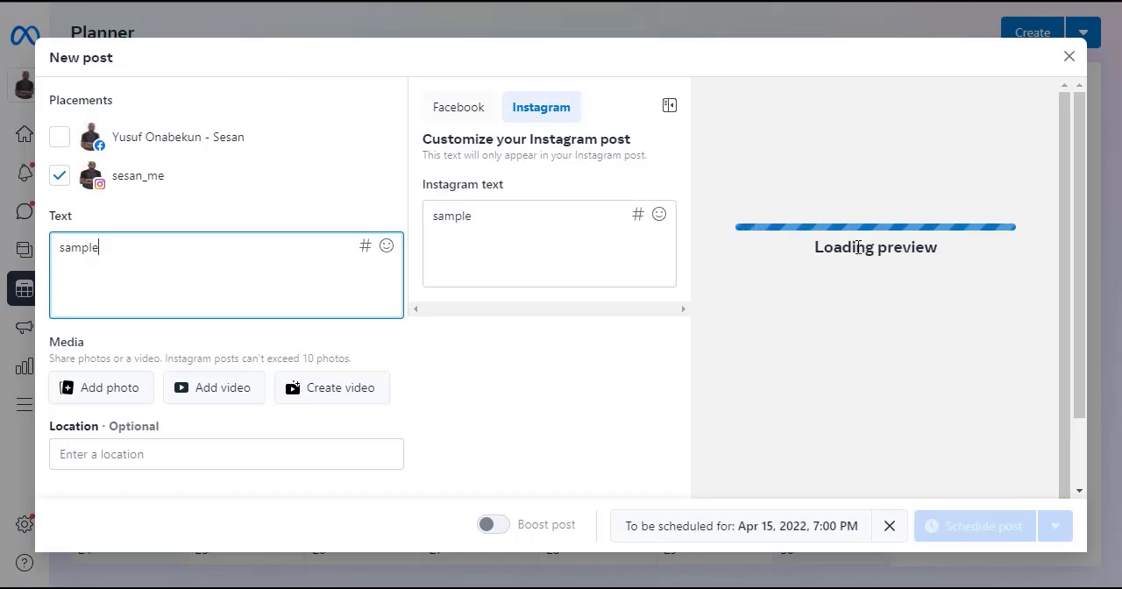
pyautogui.click(102, 392)
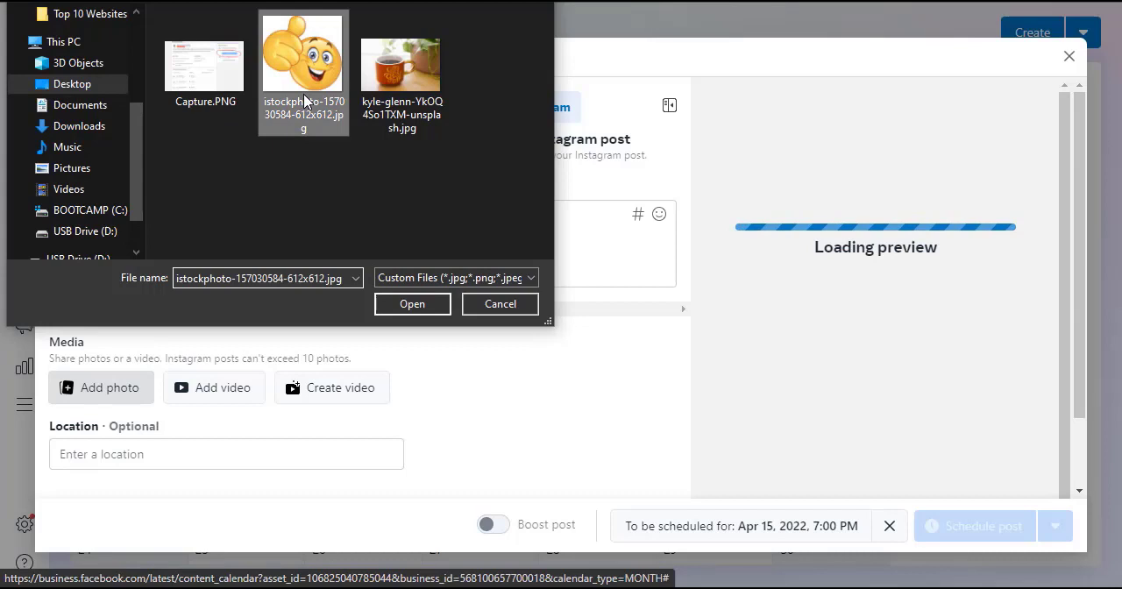
pyautogui.click(430, 304)
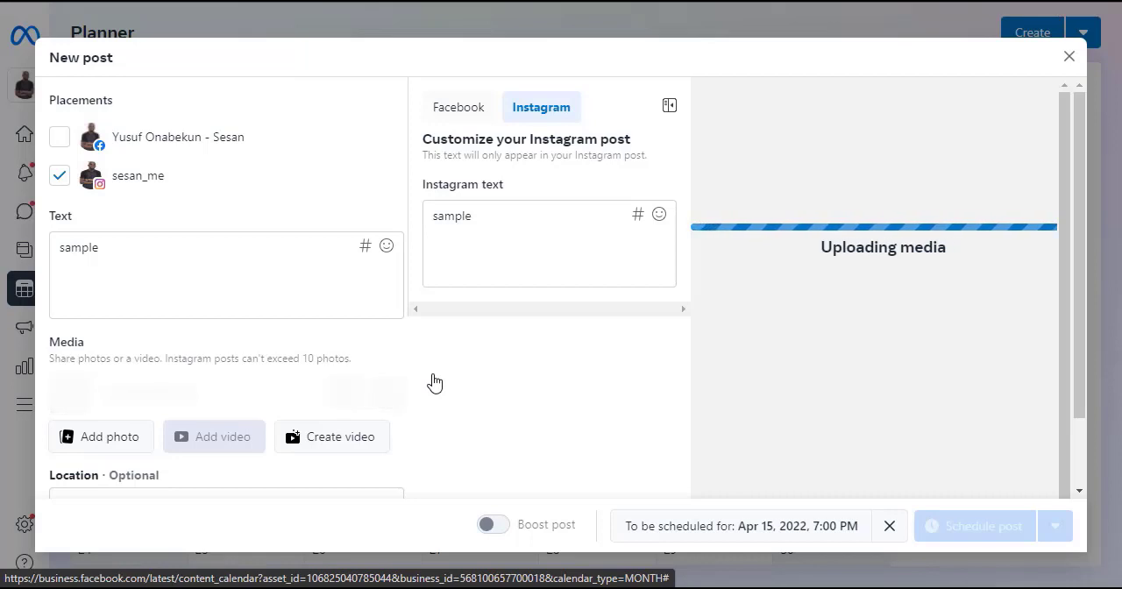
# Step: Look through the trending, recent and saved hashtags available for the post text
pyautogui.click(365, 248)
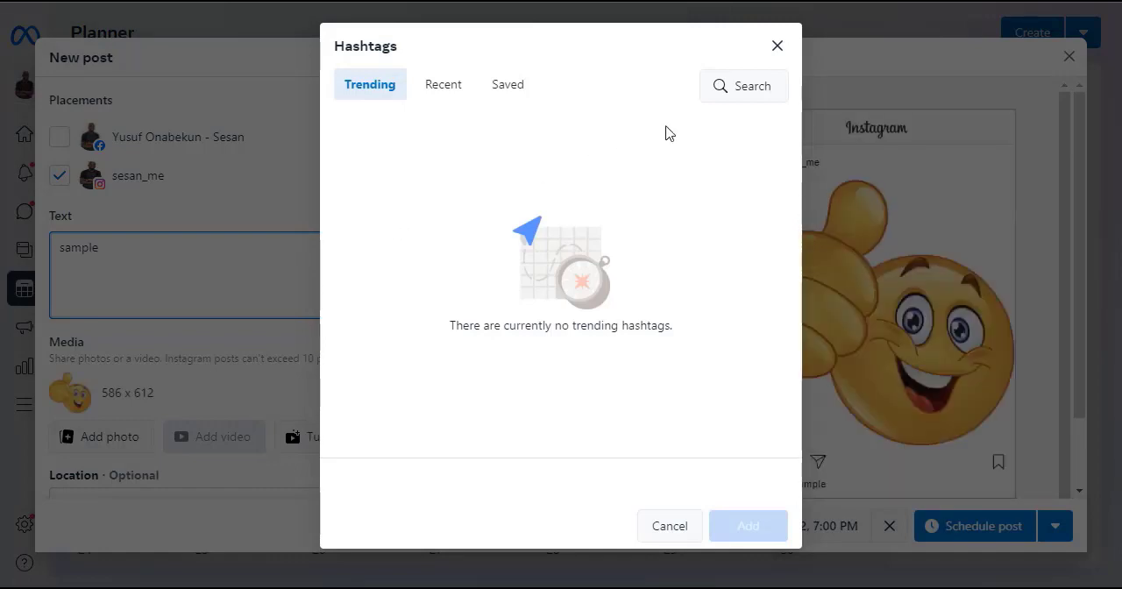
pyautogui.click(774, 48)
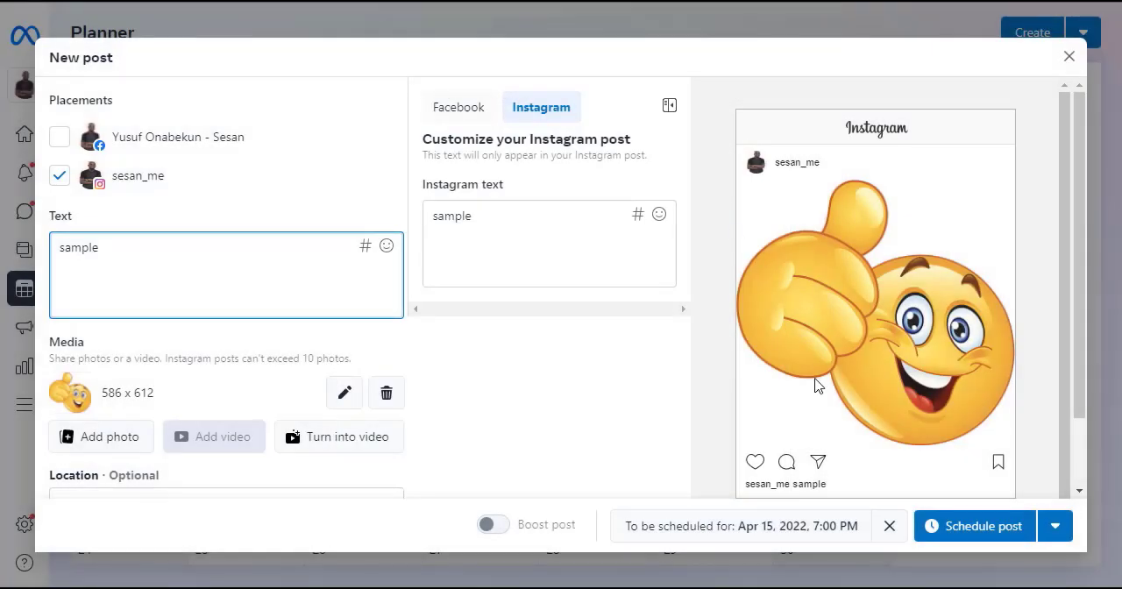
pyautogui.click(367, 247)
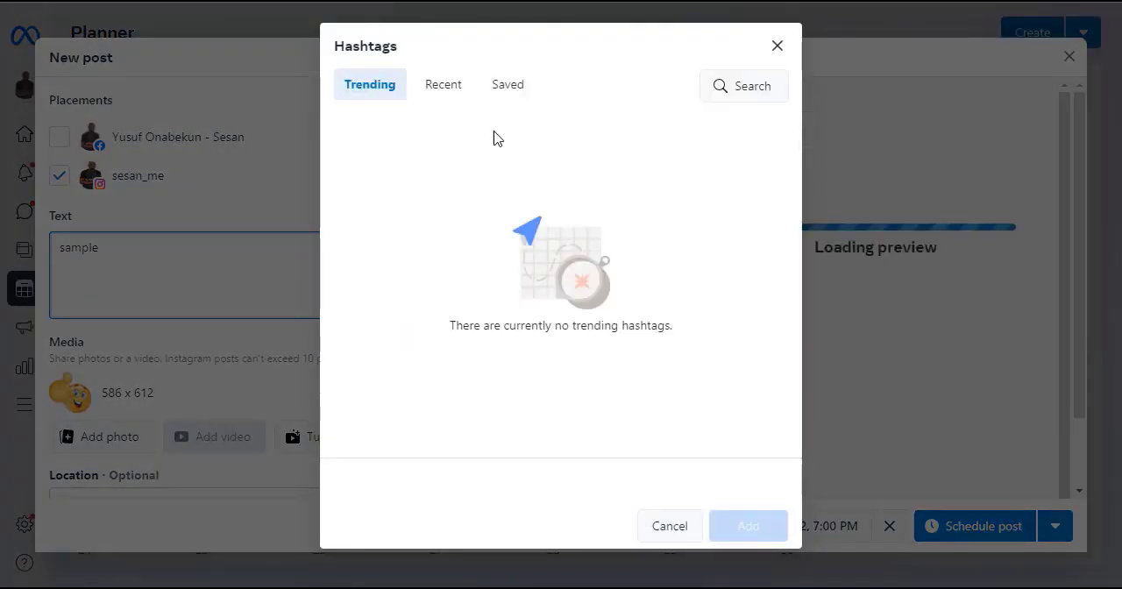
pyautogui.click(444, 86)
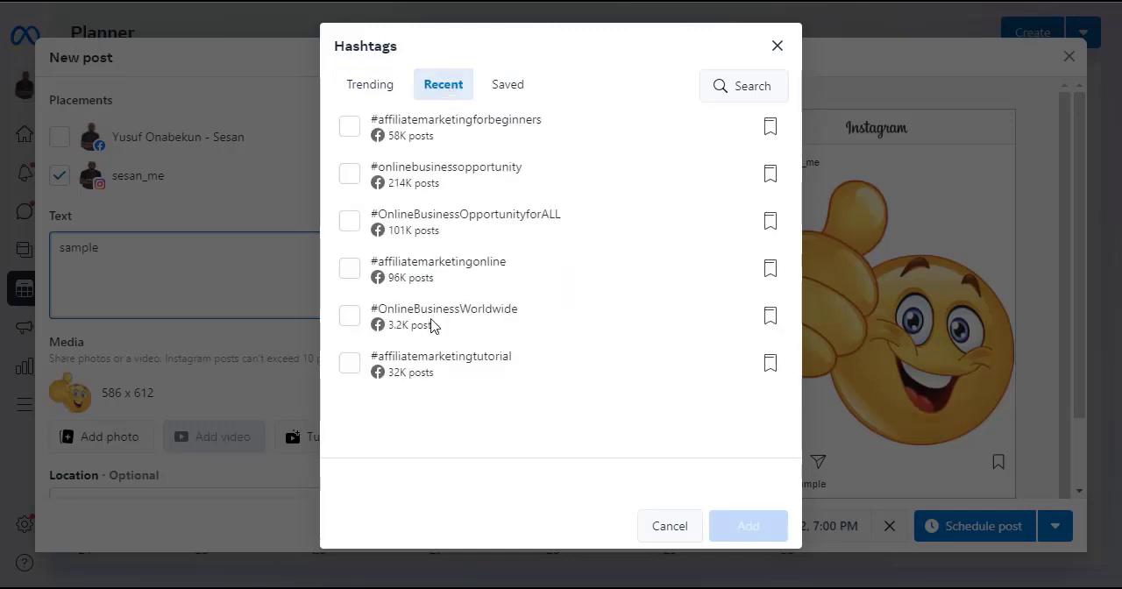
pyautogui.click(501, 85)
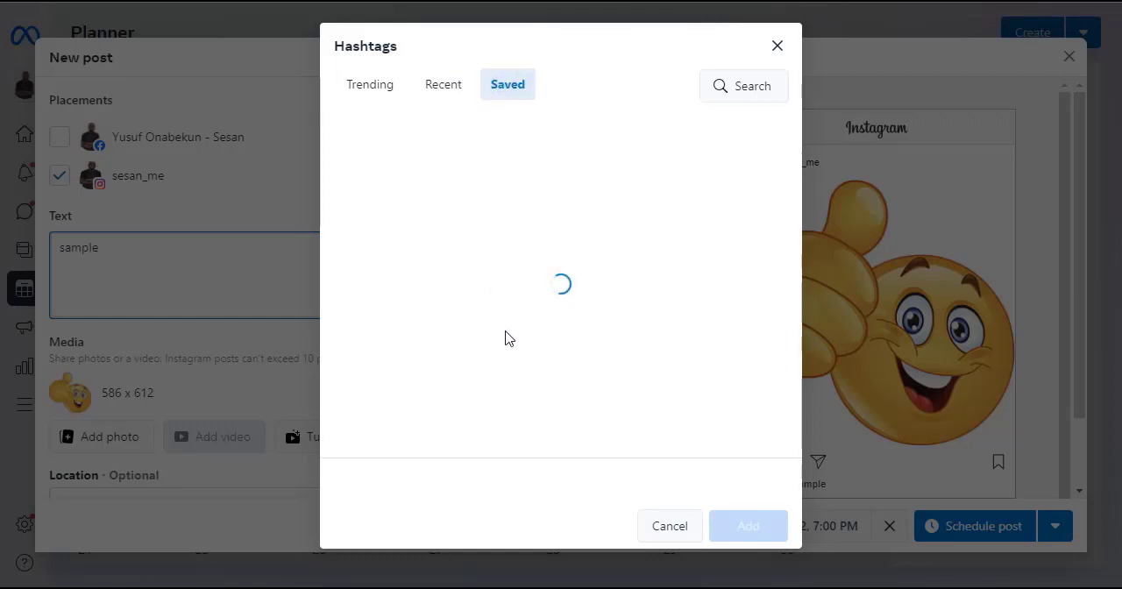
pyautogui.click(375, 92)
# Step: Search the hashtags for "online business"
pyautogui.click(745, 91)
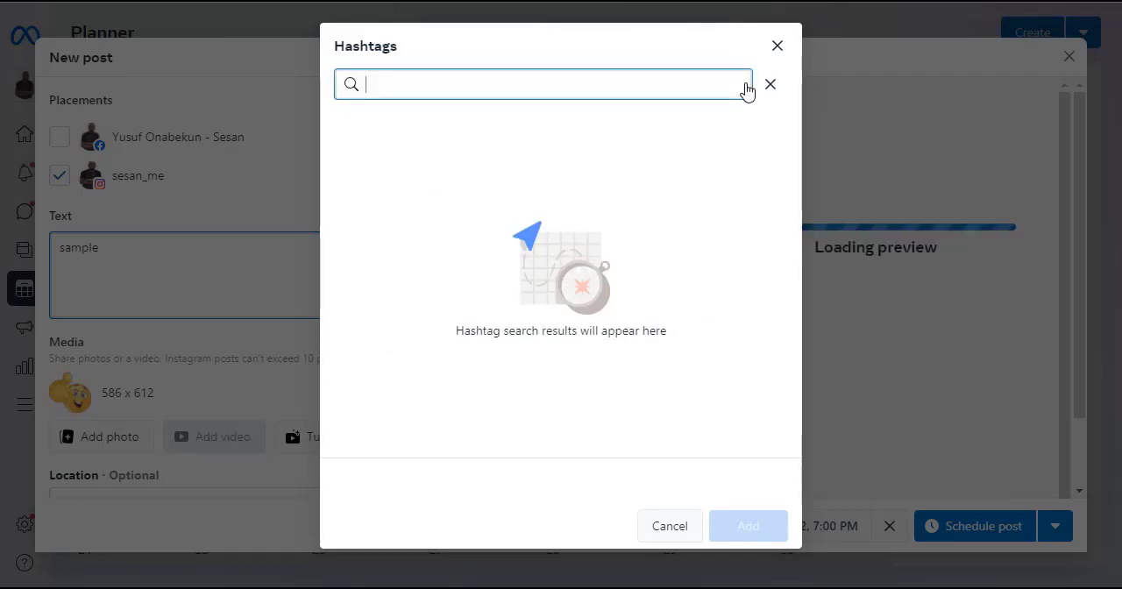
pyautogui.write('o')
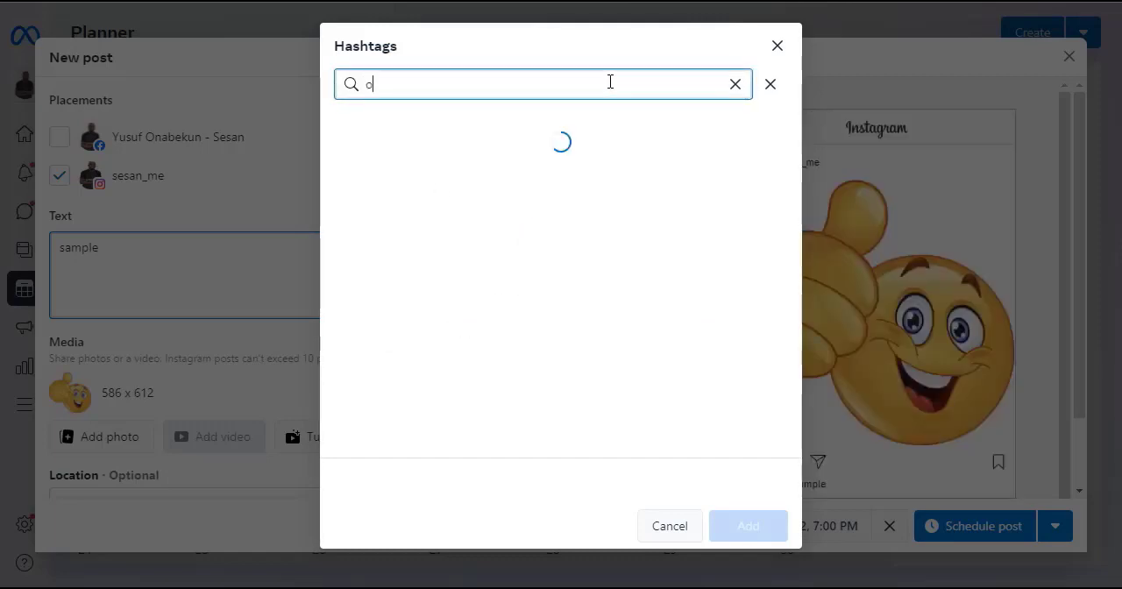
pyautogui.write('nline business')
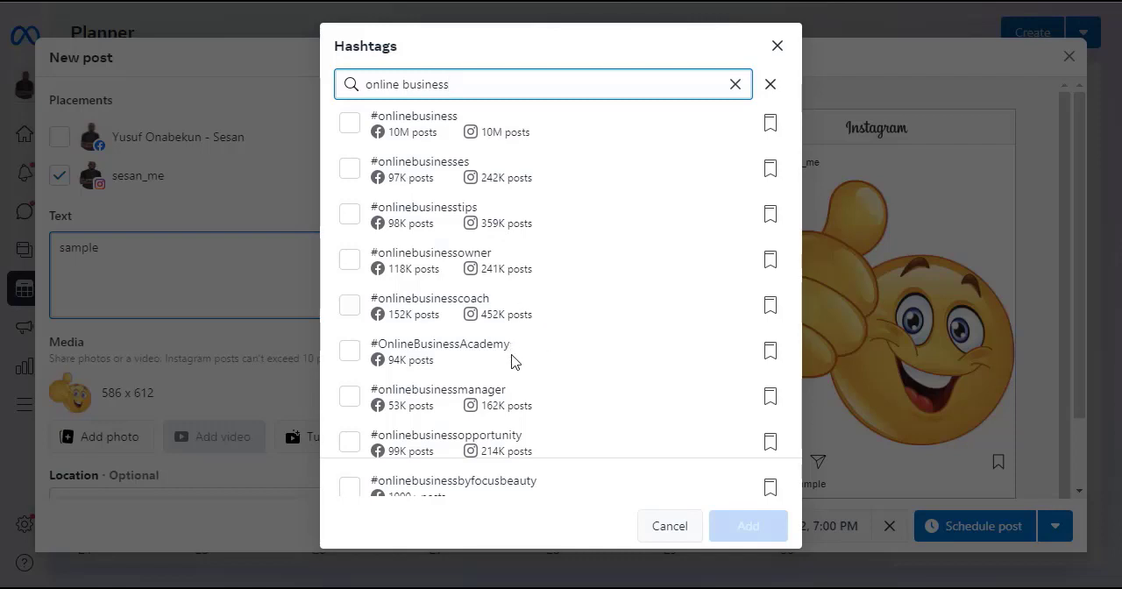
# Step: Leave the hashtag search without adding any, and upload a second image for turning the post's photo into a video
pyautogui.click(668, 528)
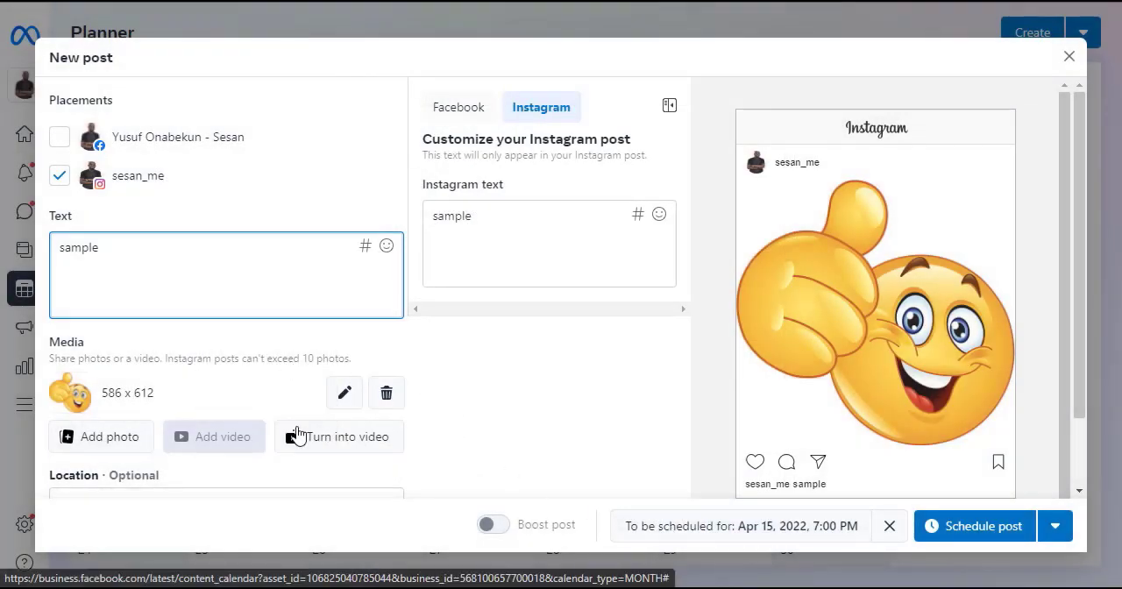
pyautogui.click(313, 444)
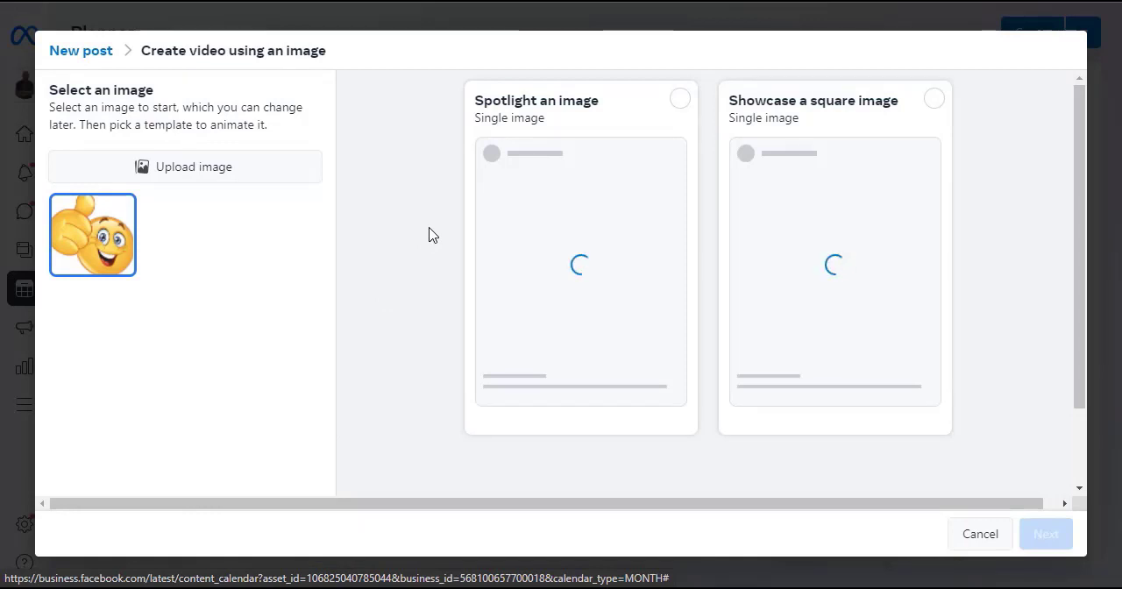
pyautogui.click(196, 175)
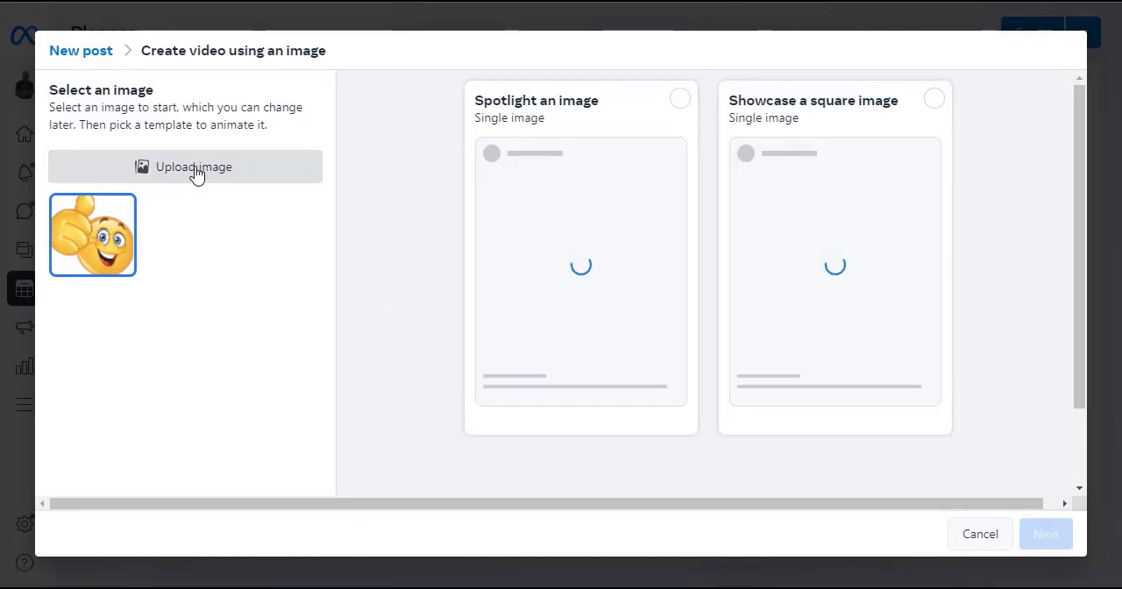
pyautogui.click(396, 88)
pyautogui.click(412, 303)
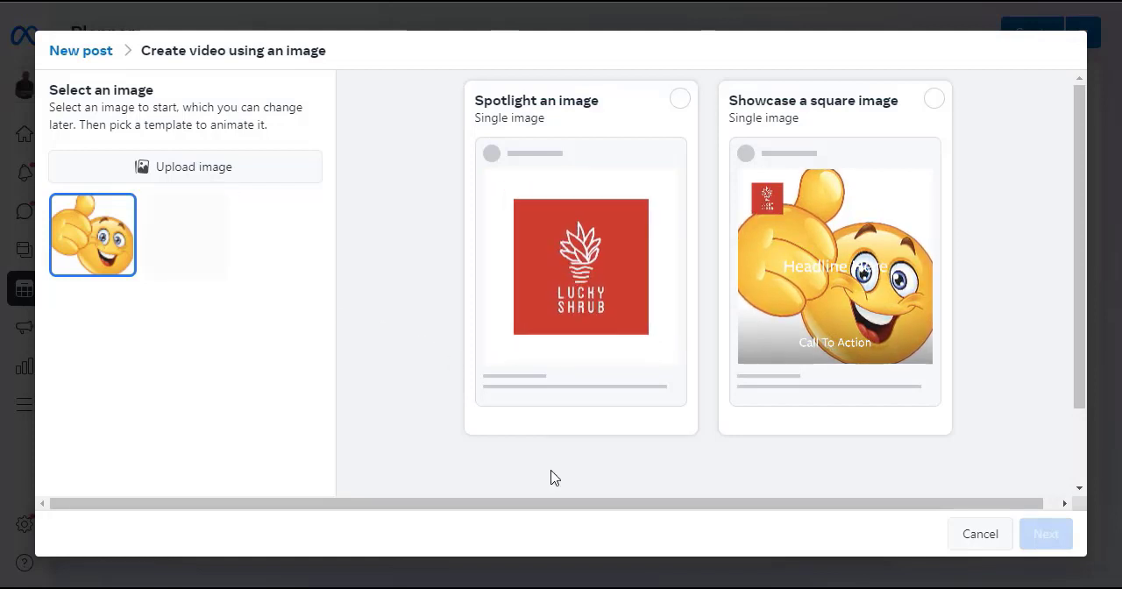
pyautogui.click(573, 587)
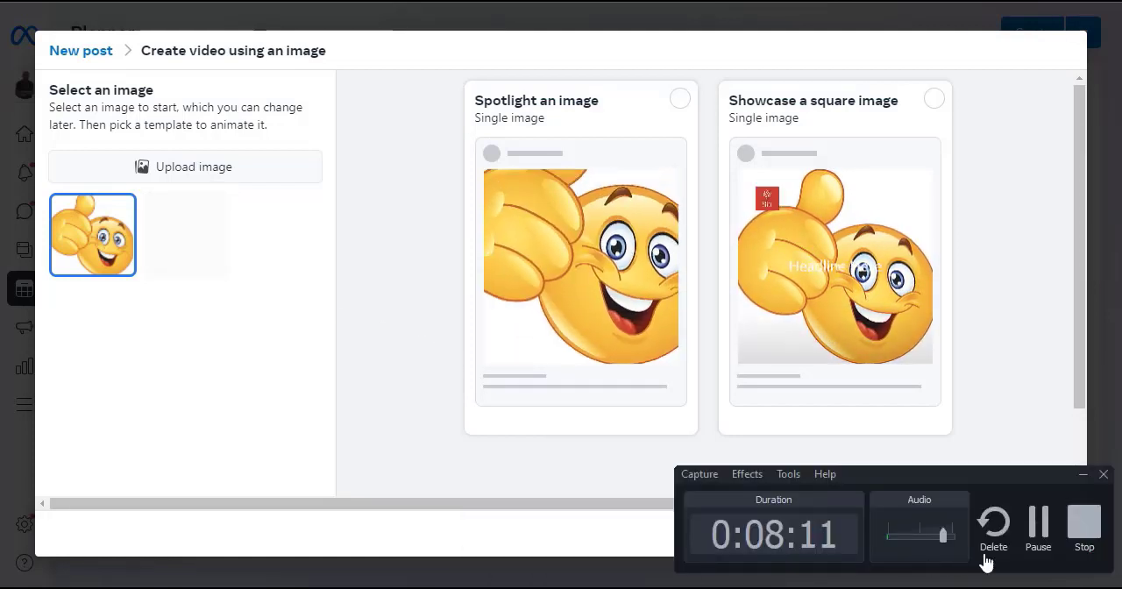
pyautogui.click(1038, 536)
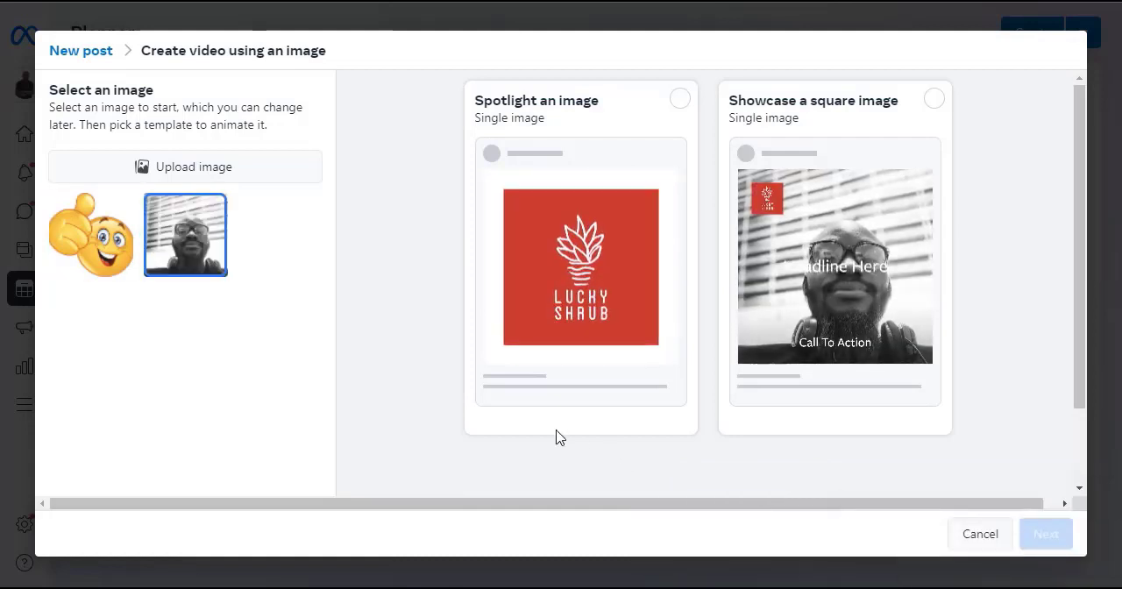
# Step: Compare both images in the video templates, and start the video from the uploaded portrait with the "Showcase a square image" template
pyautogui.click(107, 260)
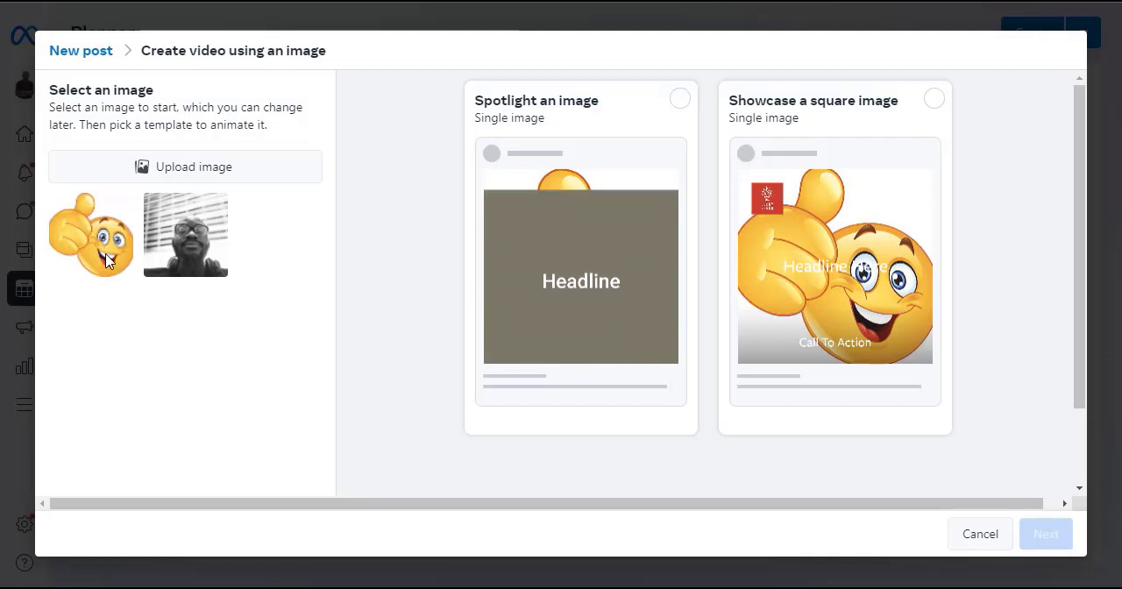
pyautogui.click(107, 261)
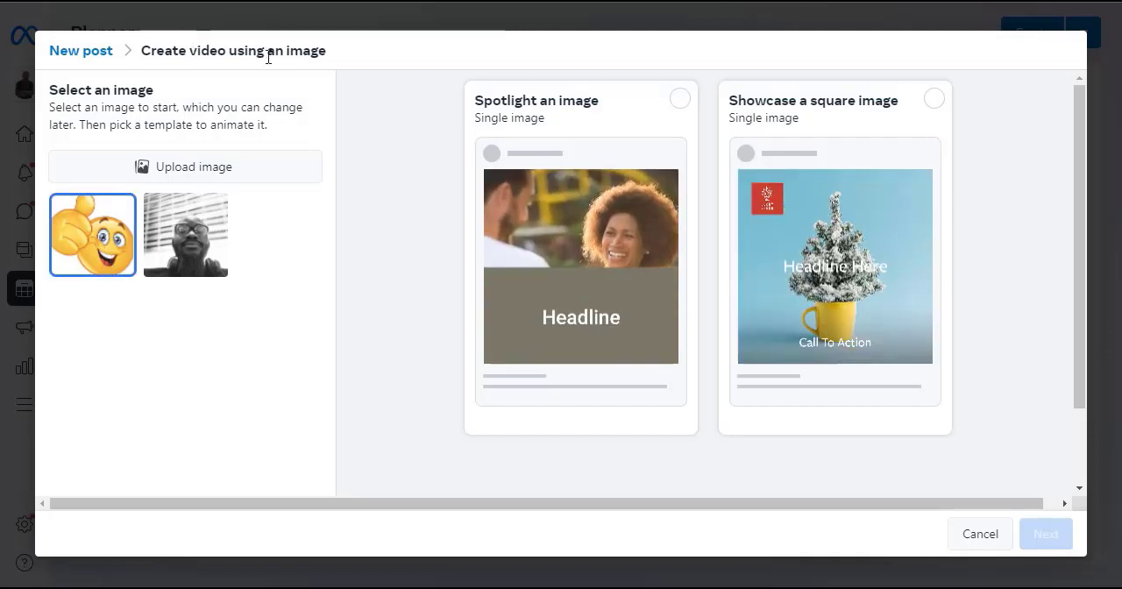
pyautogui.click(202, 233)
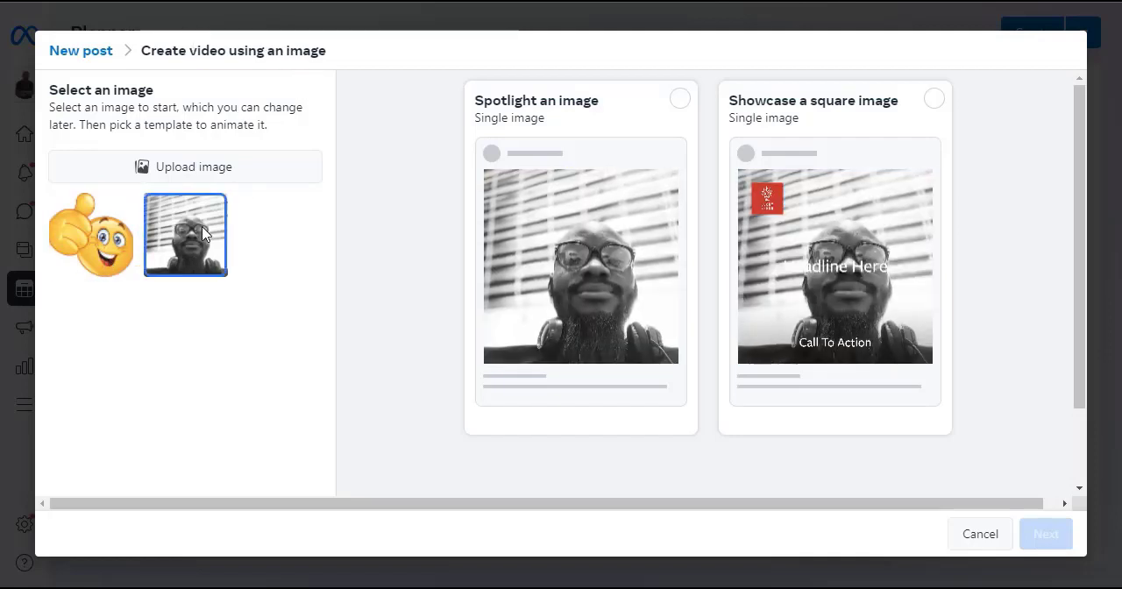
pyautogui.click(933, 99)
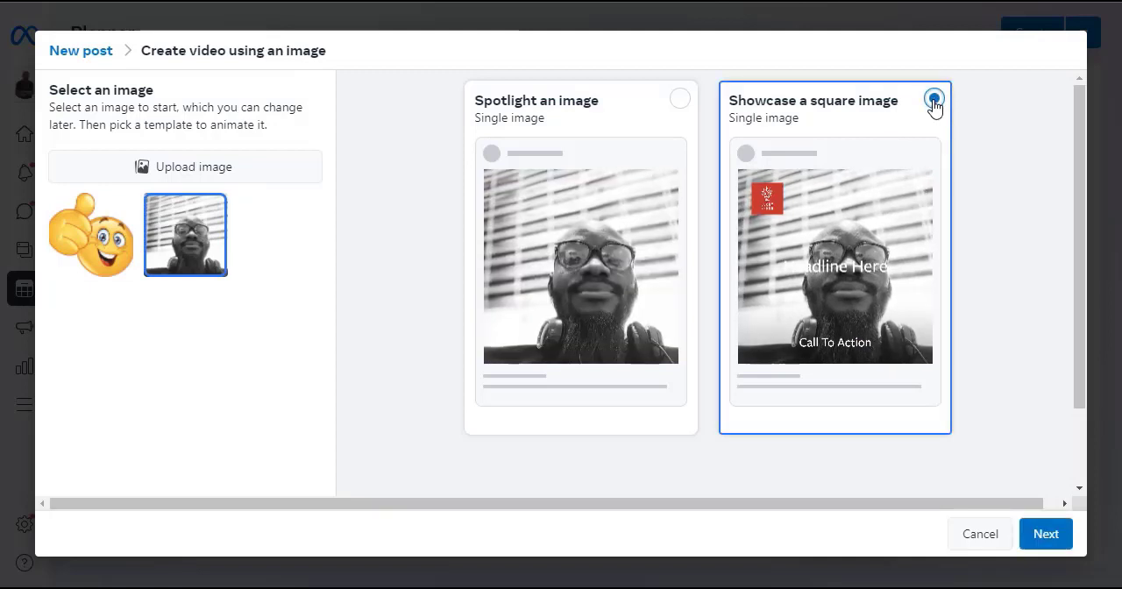
pyautogui.click(1044, 535)
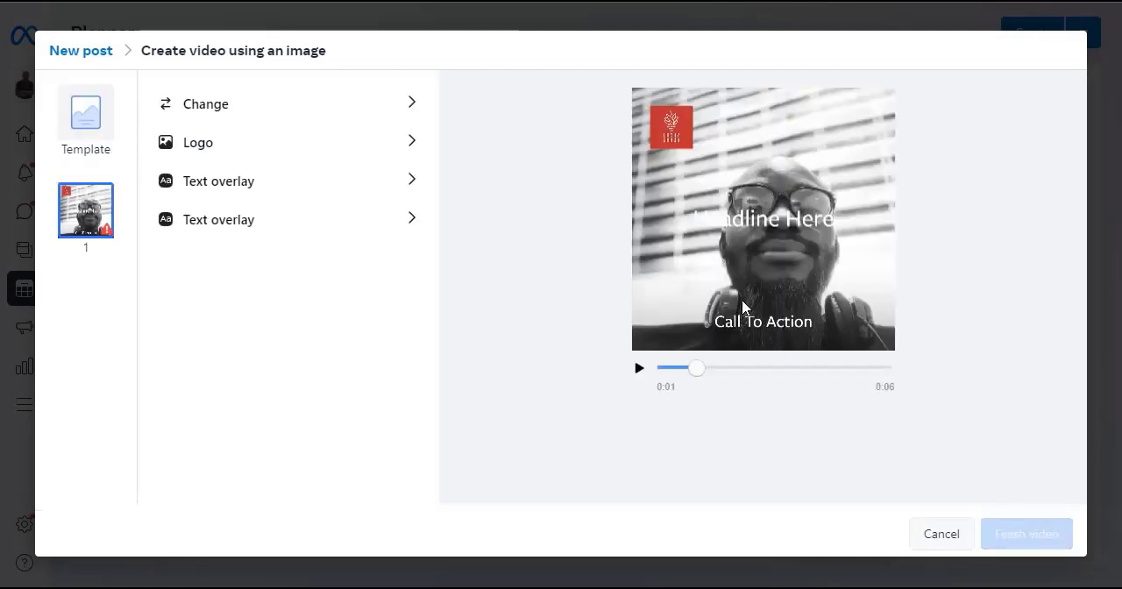
# Step: Look through the video's logo, image change and two text overlay options, and cancel the video creation
pyautogui.click(272, 146)
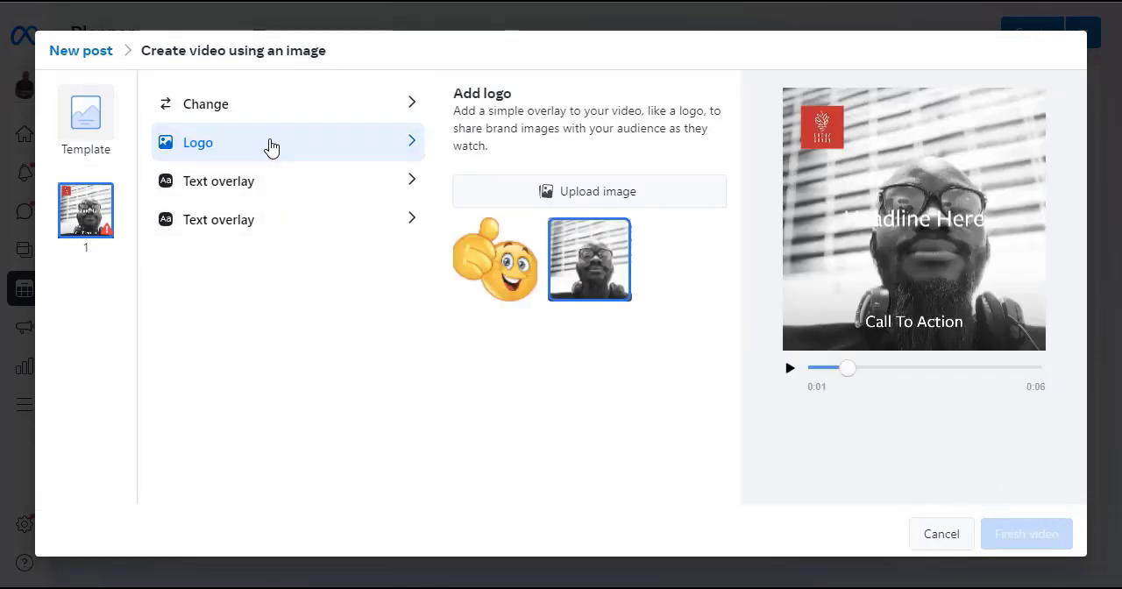
pyautogui.click(304, 110)
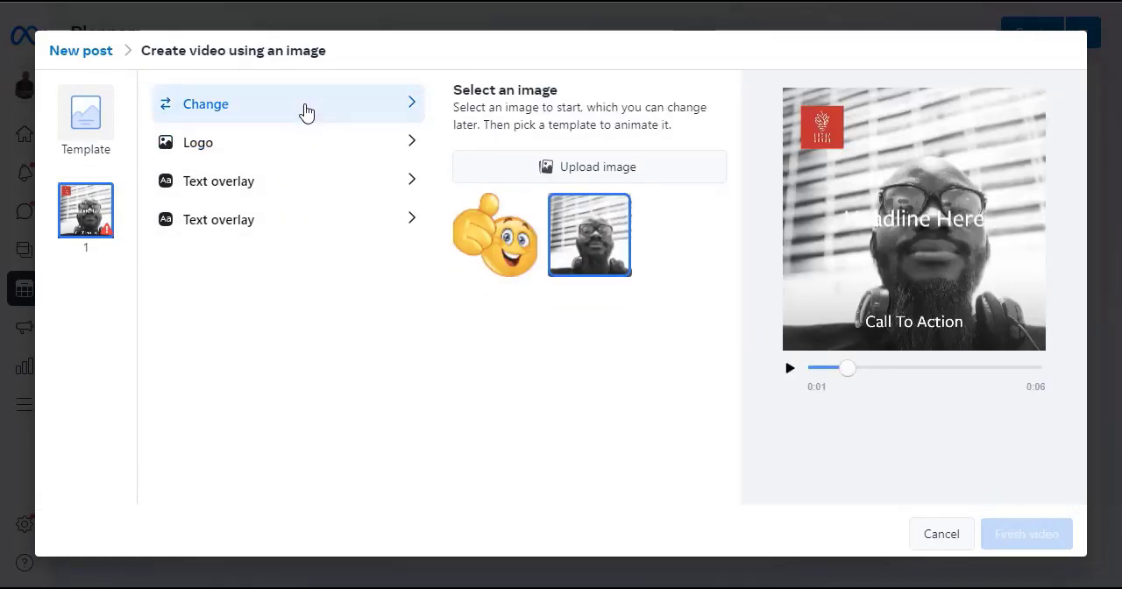
pyautogui.click(275, 179)
pyautogui.click(260, 229)
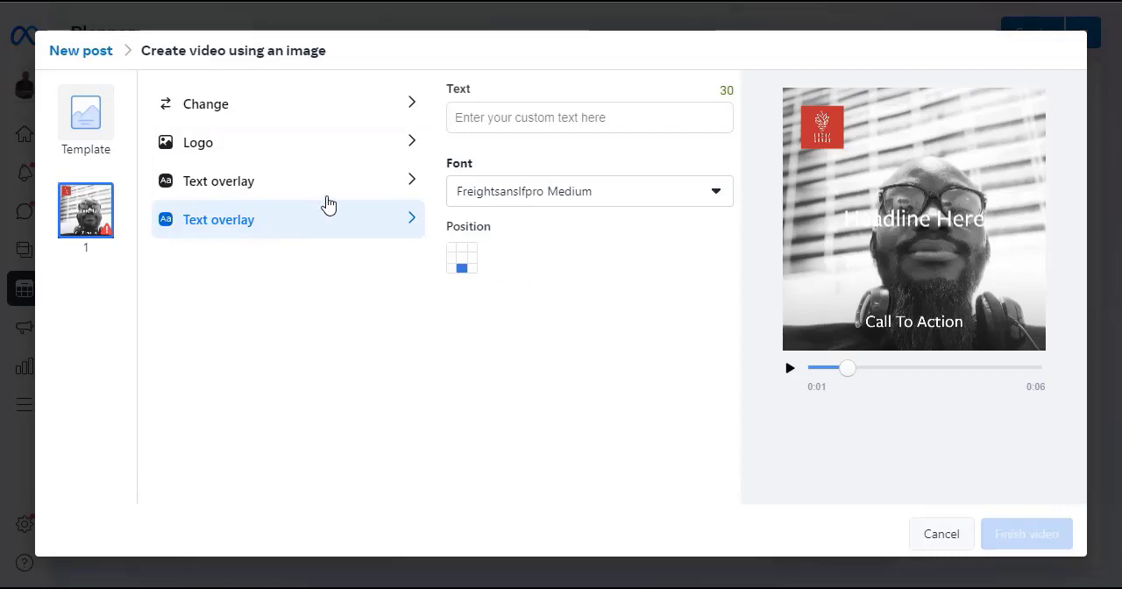
pyautogui.click(936, 537)
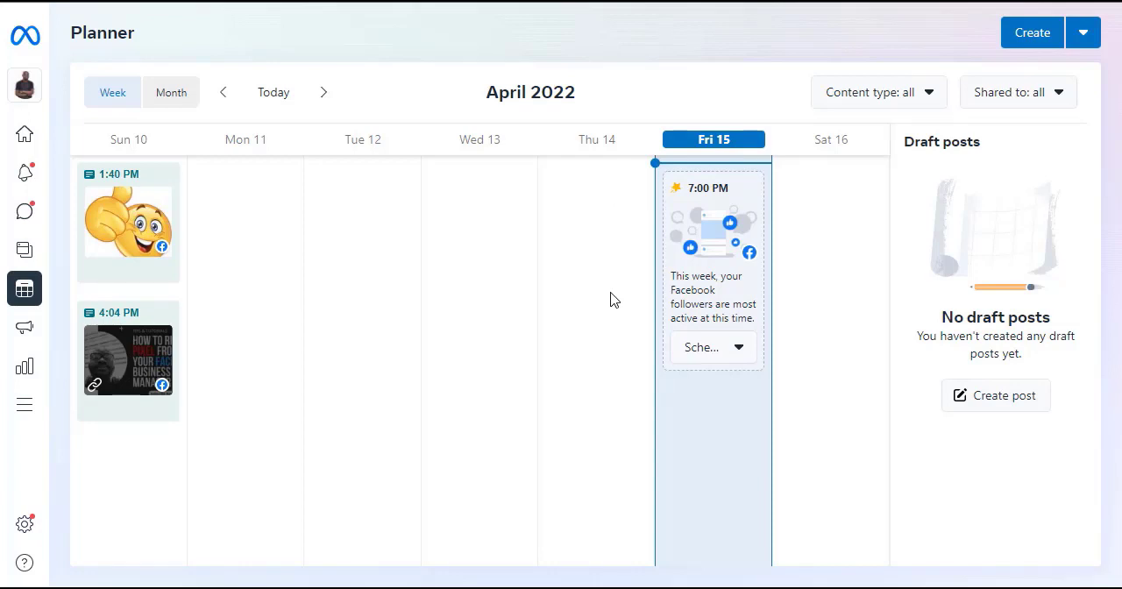
pyautogui.click(566, 584)
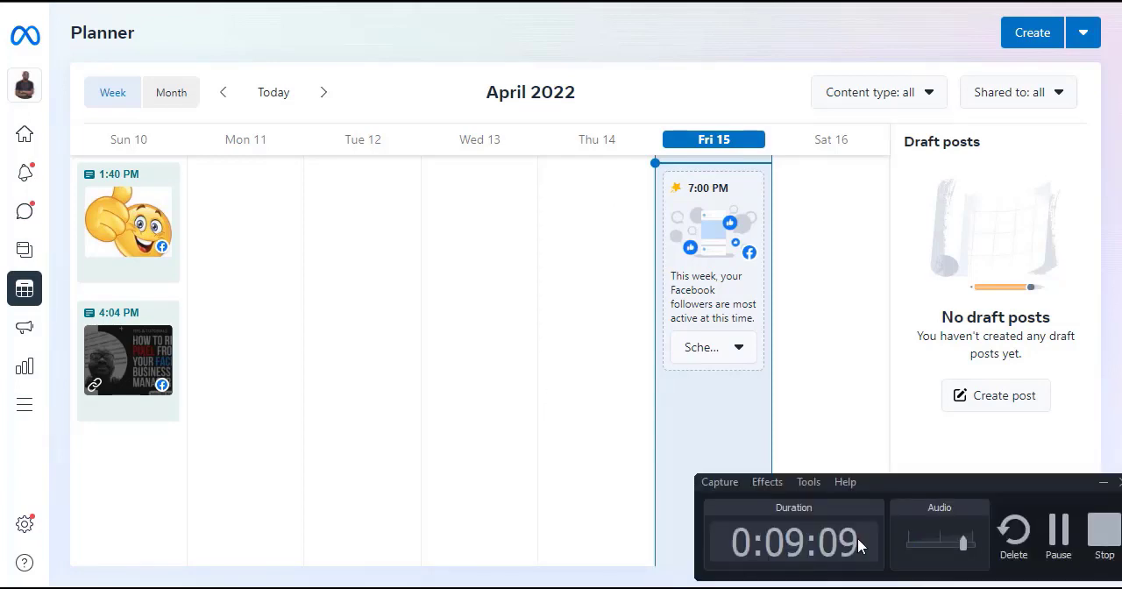